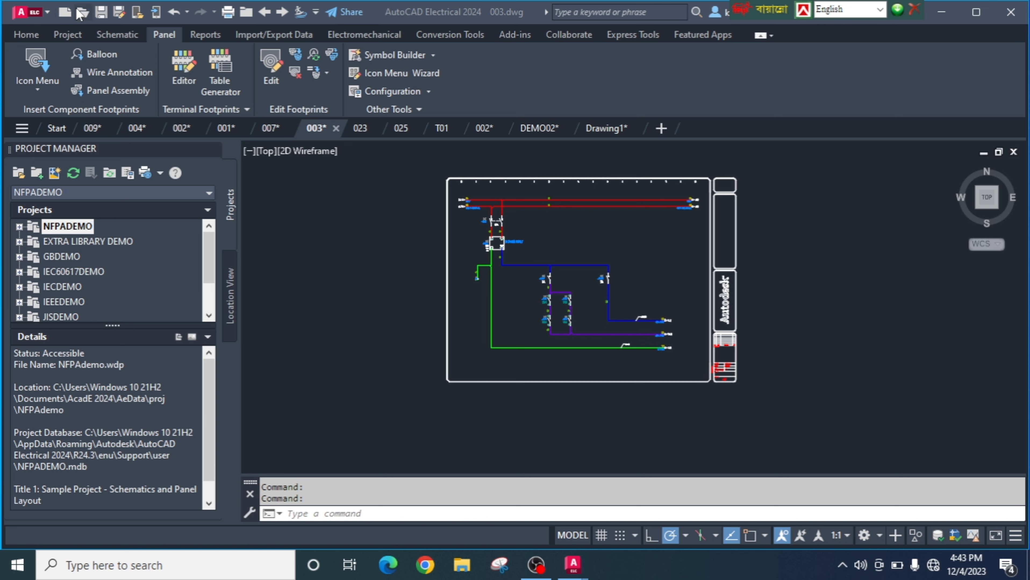
pyautogui.rightClick(314, 13)
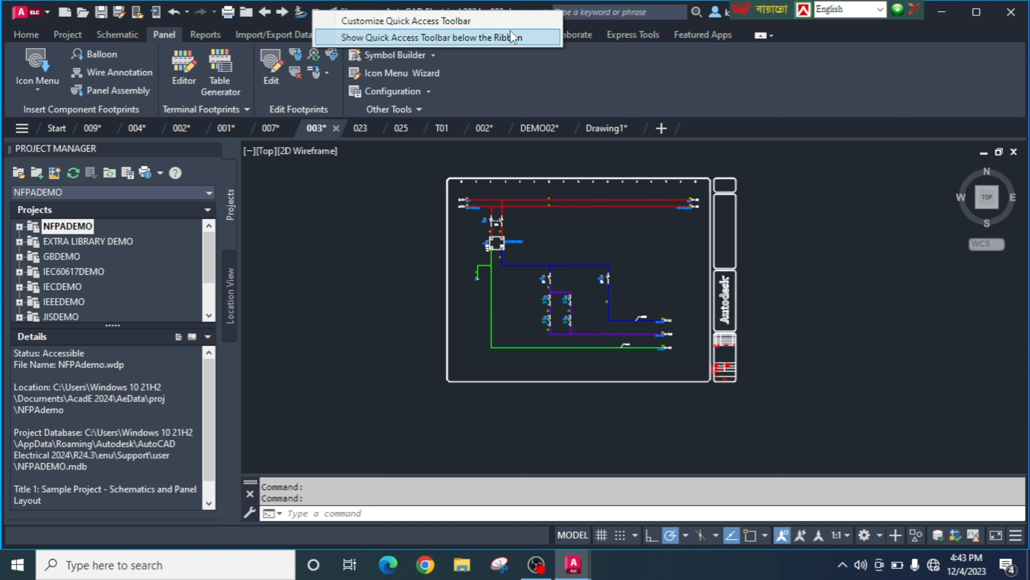
pyautogui.click(537, 81)
pyautogui.click(579, 11)
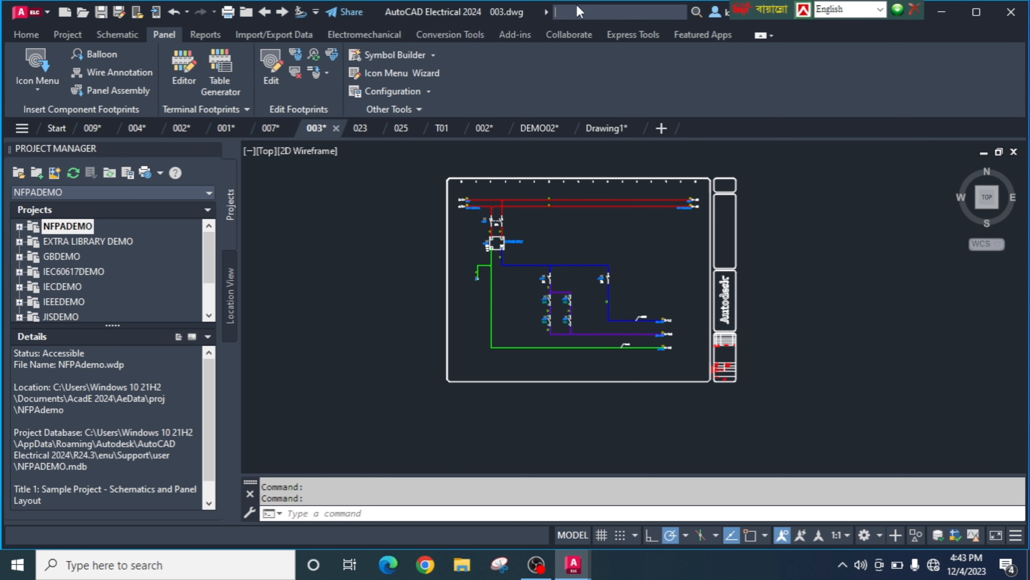
pyautogui.click(382, 9)
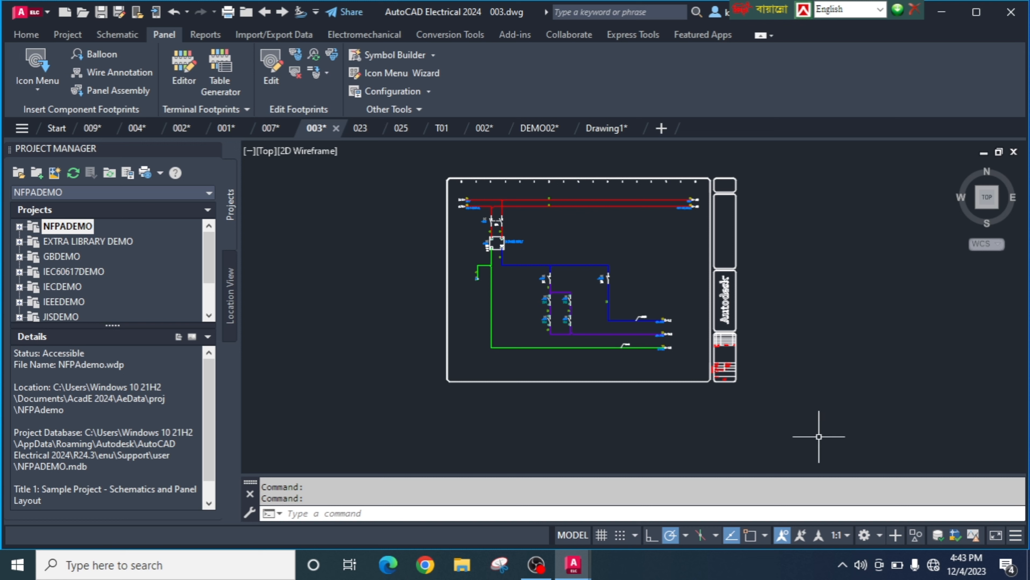
pyautogui.click(636, 11)
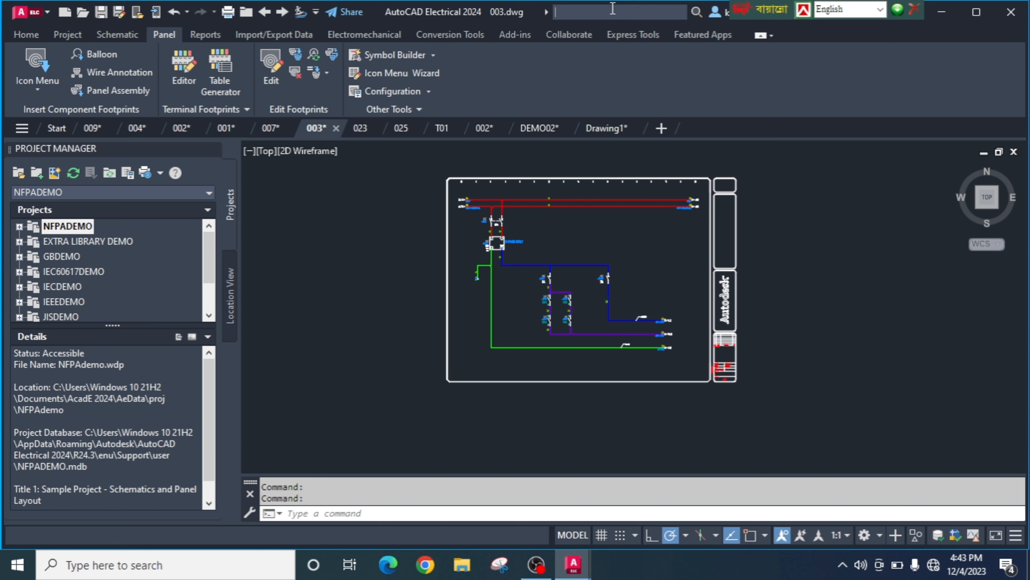
# Move the floating input-language bar aside to uncover the account and help controls.
pyautogui.moveTo(753, 12); pyautogui.dragTo(941, 12)
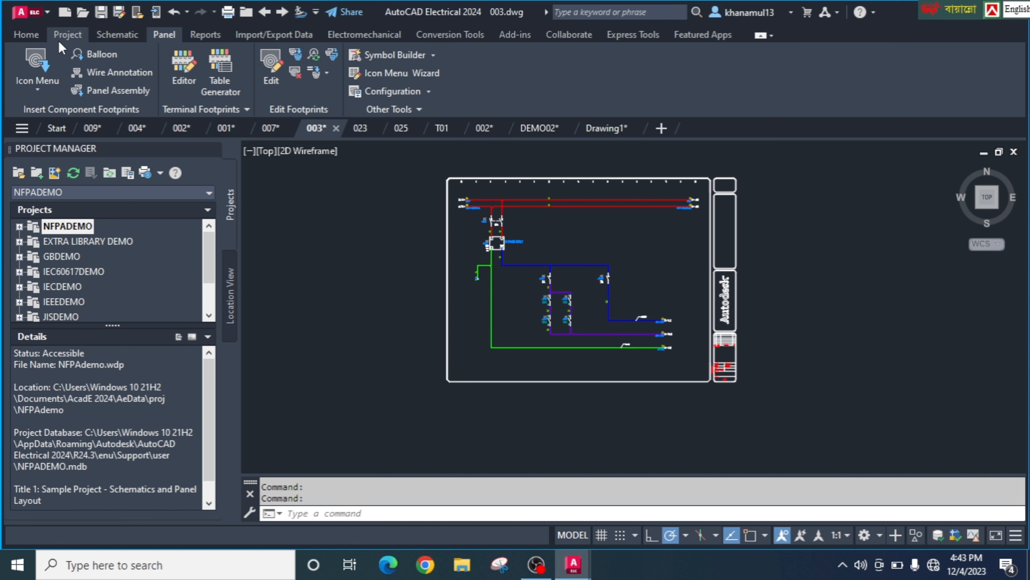
# Examine the general drafting, project management and schematic tool sets, including the Measure and Circuit Builder options.
pyautogui.click(28, 36)
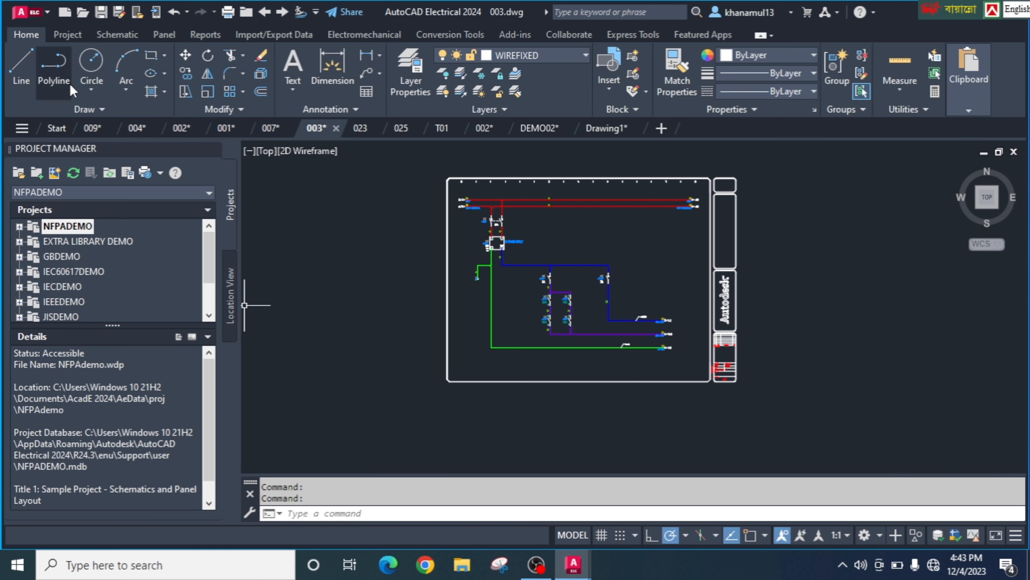
pyautogui.click(293, 86)
pyautogui.click(435, 111)
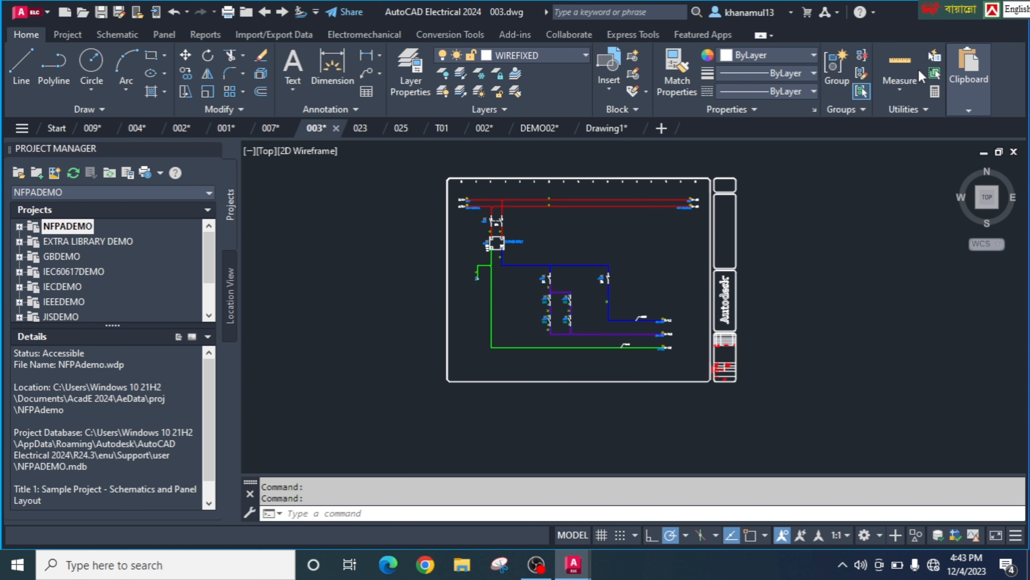
pyautogui.click(899, 87)
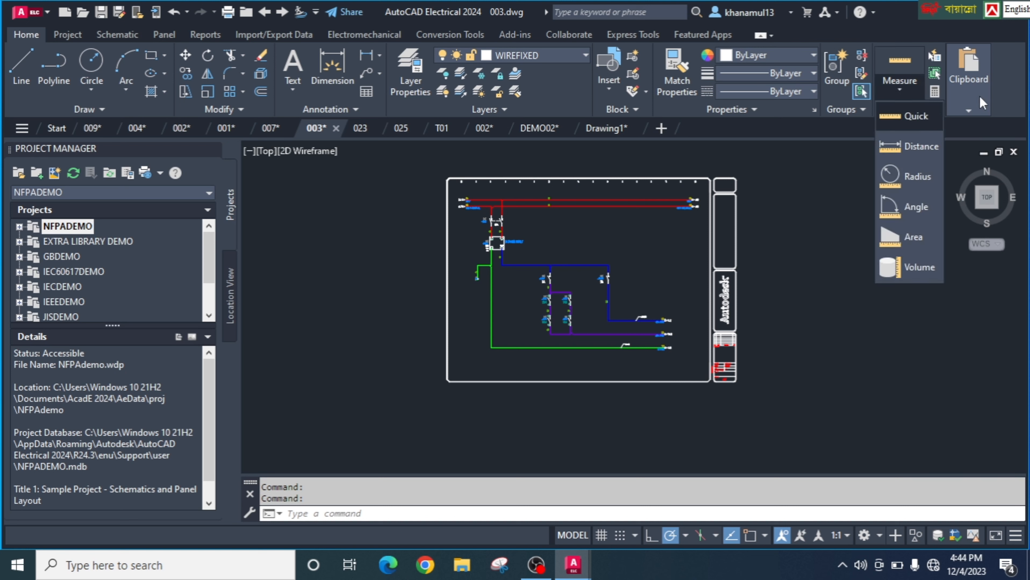
pyautogui.click(993, 81)
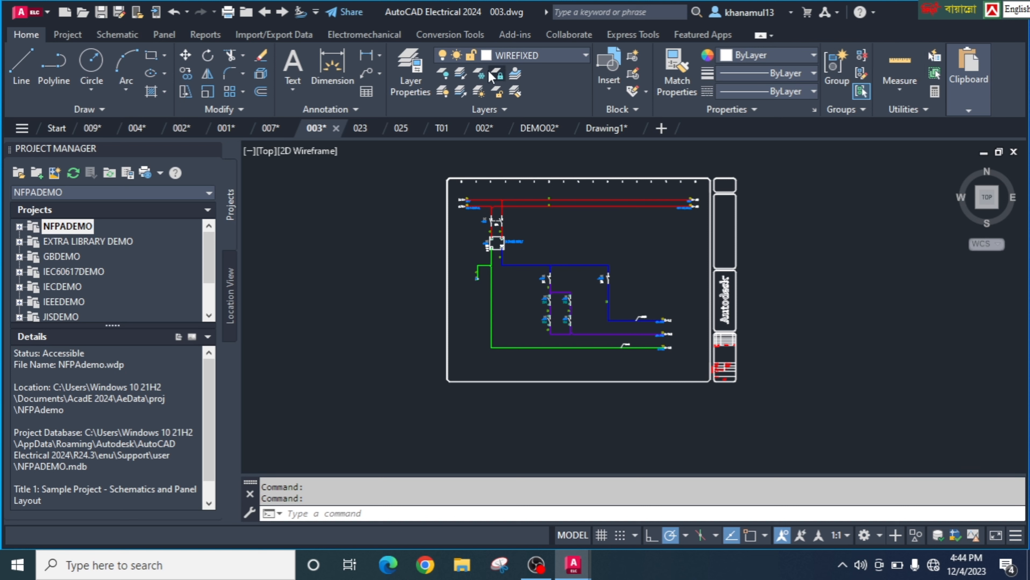
pyautogui.click(68, 35)
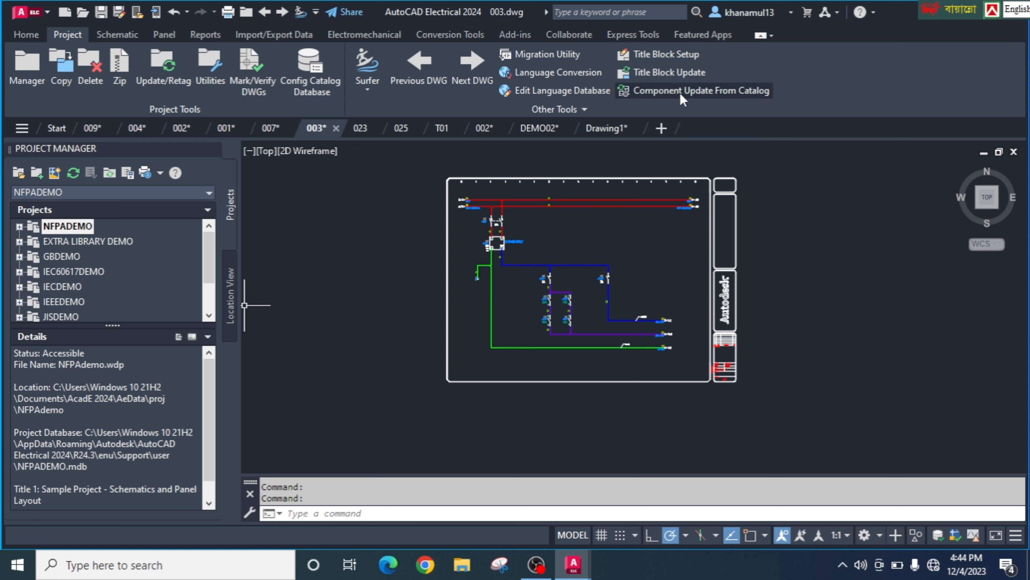
pyautogui.click(130, 38)
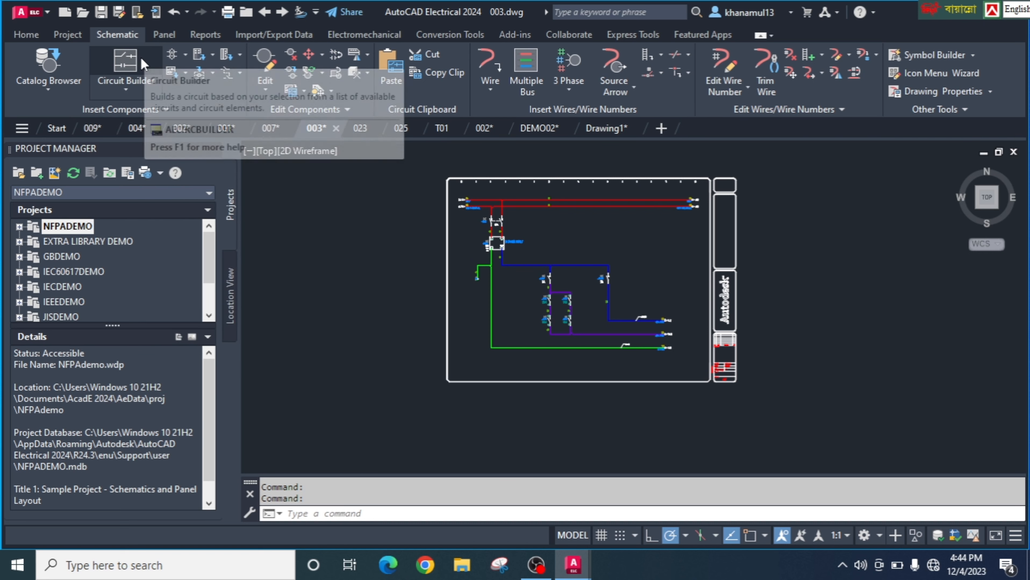
pyautogui.click(124, 84)
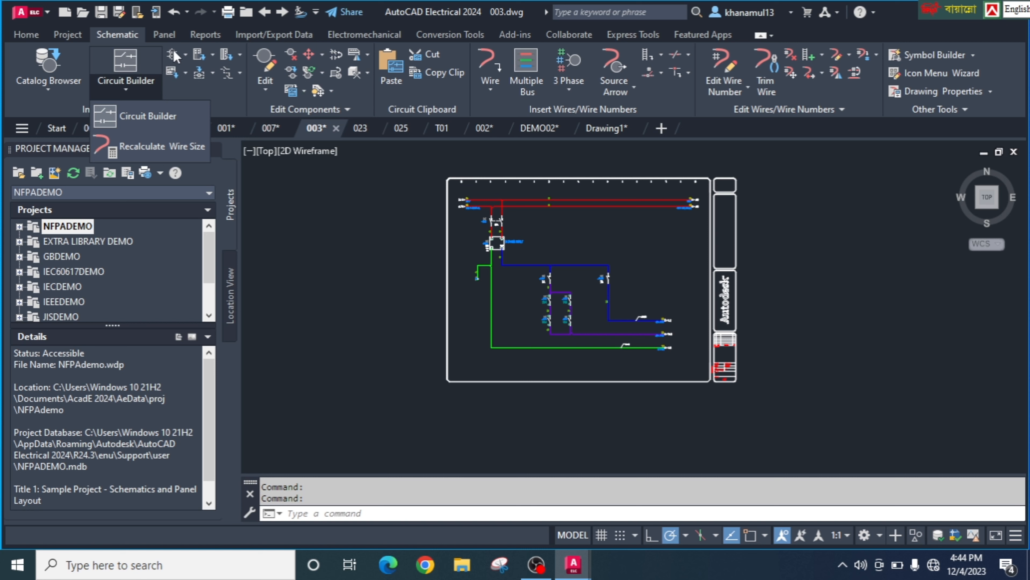
# Open the NFPA schematic symbol library with Multiple Insert (Icon Menu) and slightly narrow its category tree.
pyautogui.click(183, 54)
pyautogui.click(183, 55)
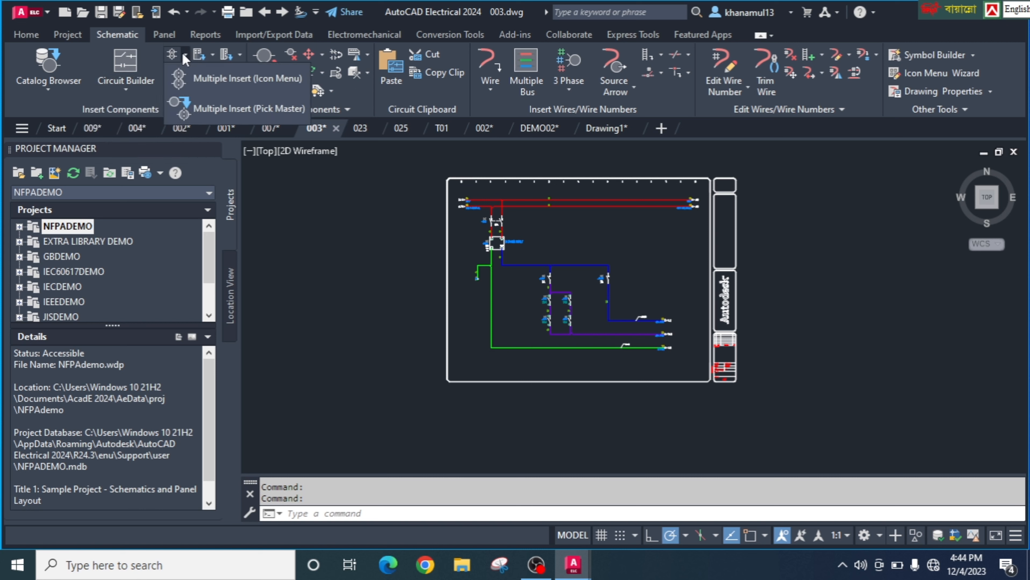
pyautogui.click(189, 81)
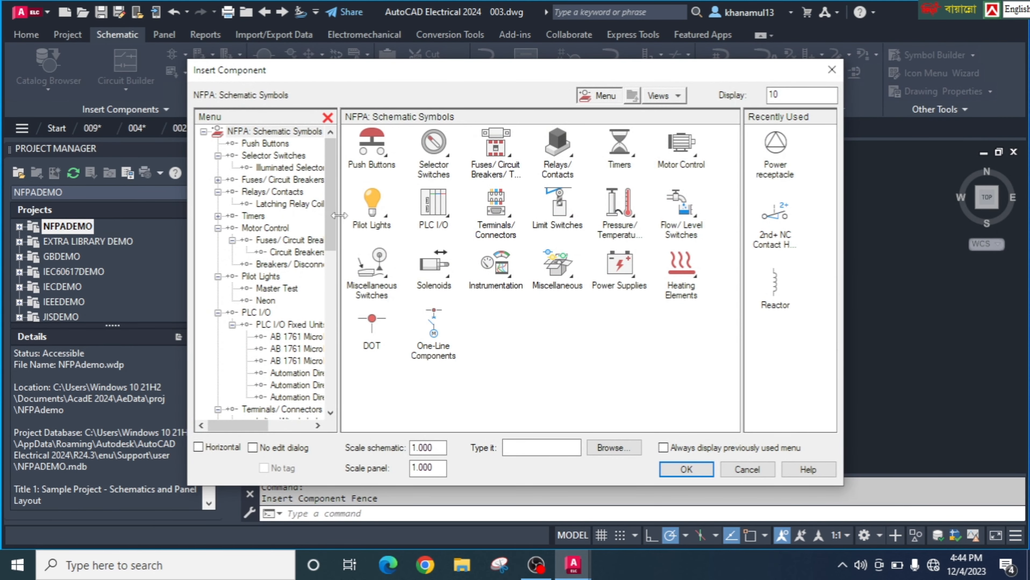
pyautogui.moveTo(339, 217); pyautogui.dragTo(334, 216)
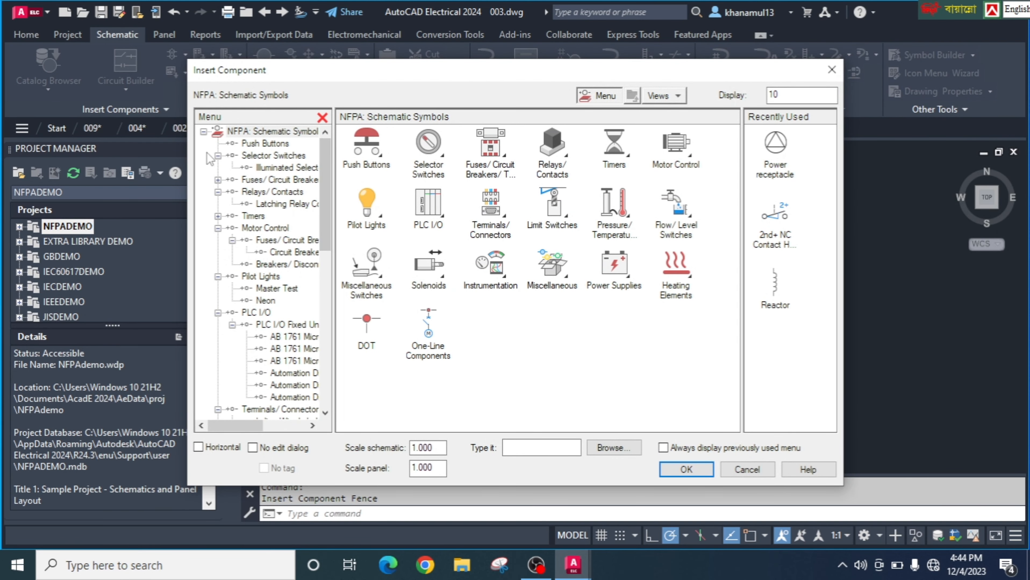
pyautogui.click(218, 155)
pyautogui.click(218, 155)
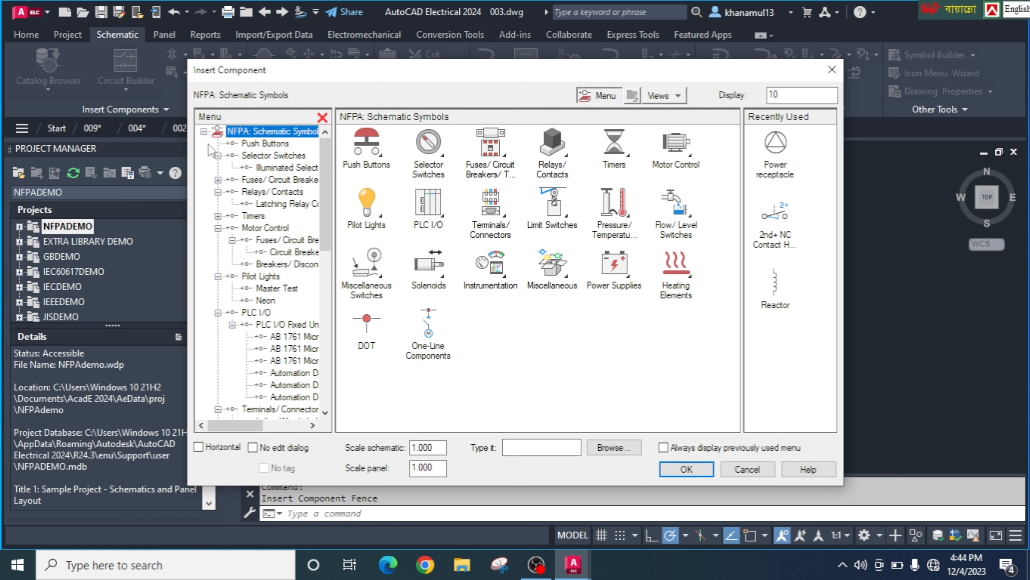
pyautogui.click(203, 131)
pyautogui.click(203, 132)
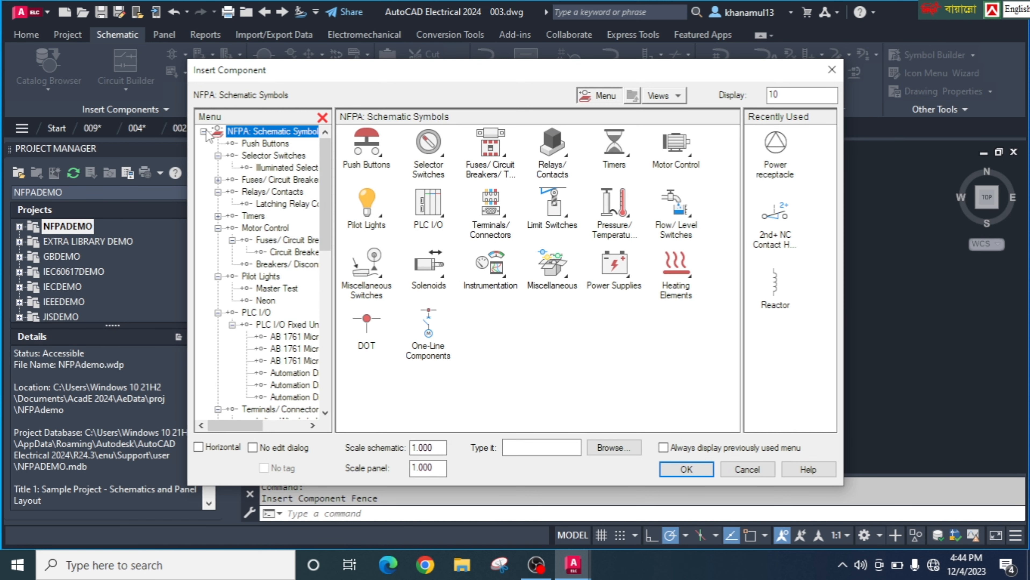
# Examine the push button, selector switch, fuse/circuit breaker and relay symbols, and pick the Relay NO Contact for multiple insertion.
pyautogui.click(266, 144)
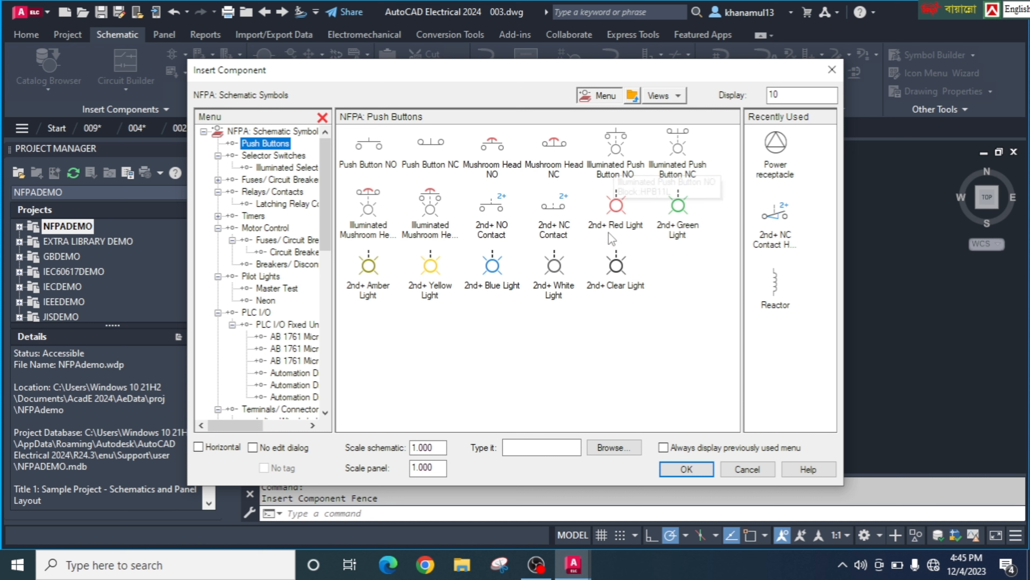
pyautogui.click(274, 156)
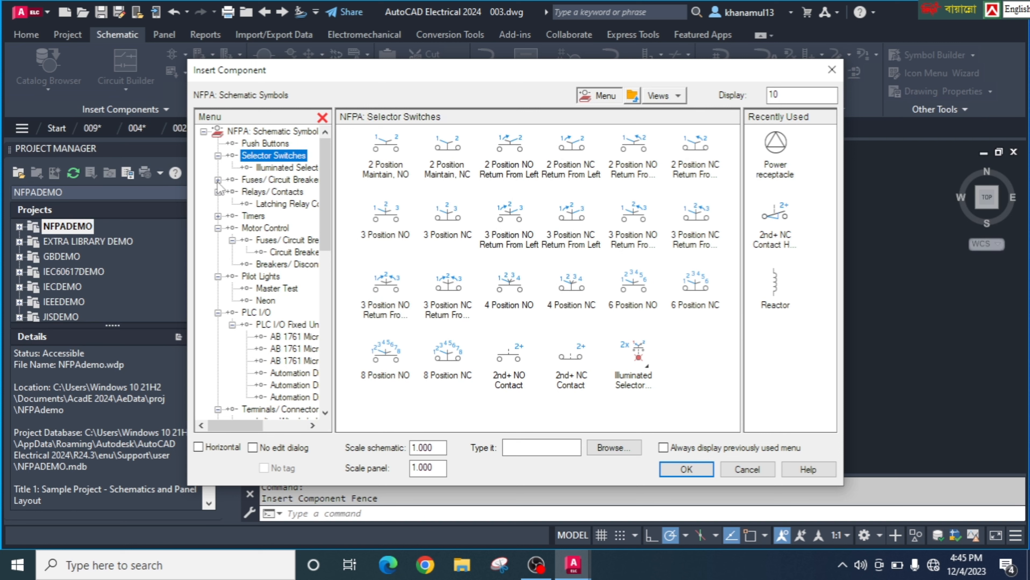
pyautogui.click(284, 168)
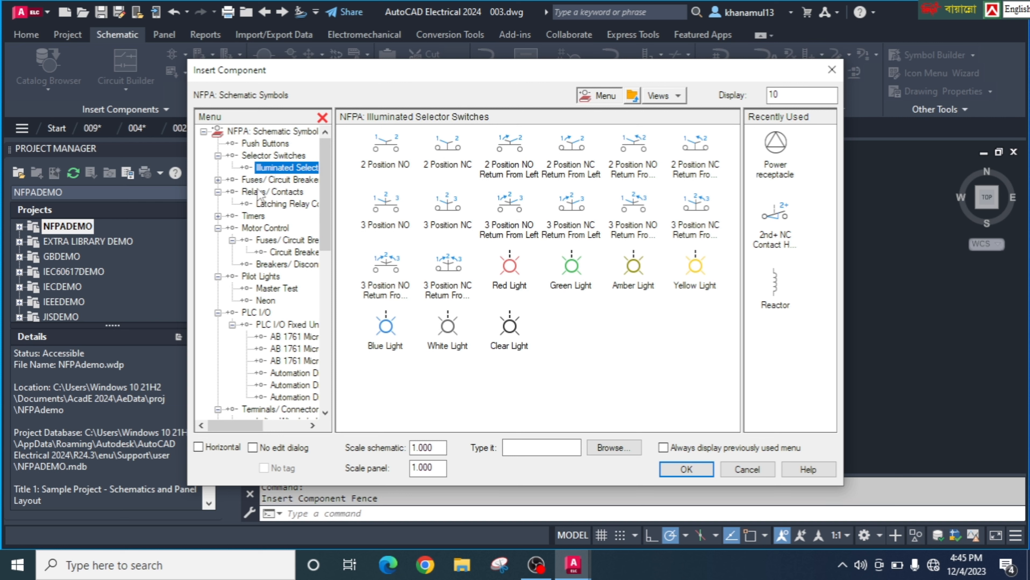
pyautogui.click(280, 179)
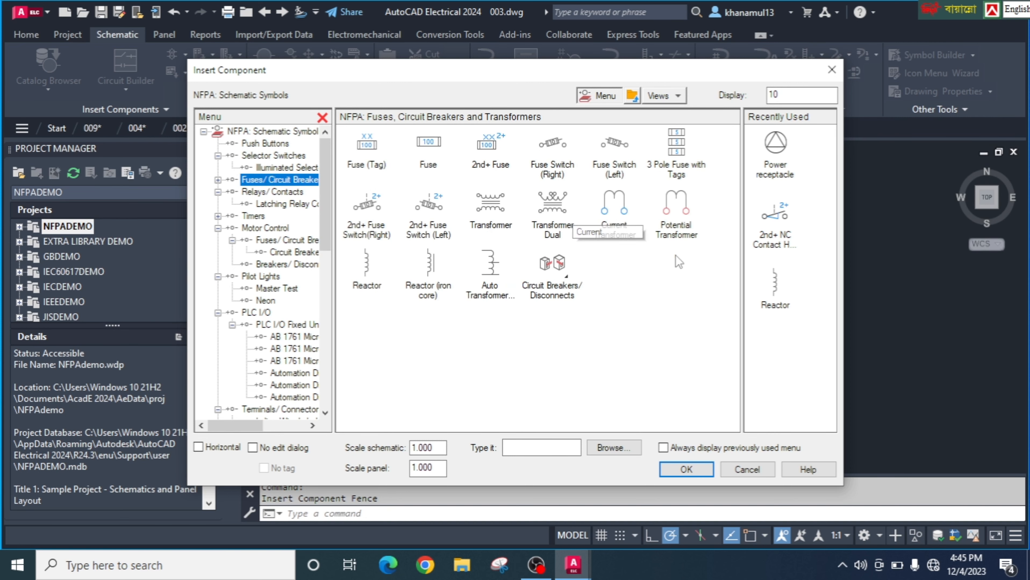
pyautogui.click(273, 191)
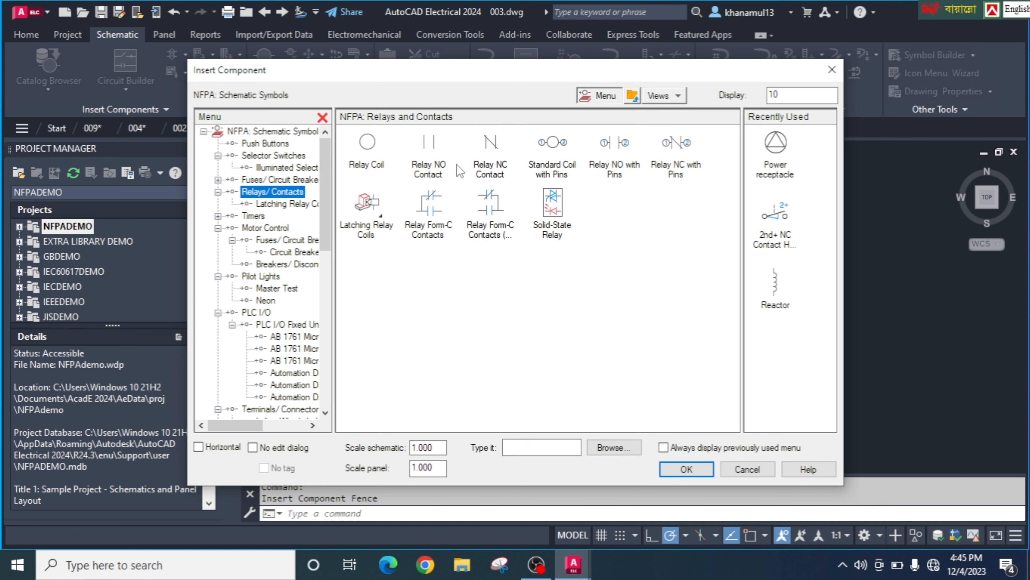
pyautogui.click(442, 156)
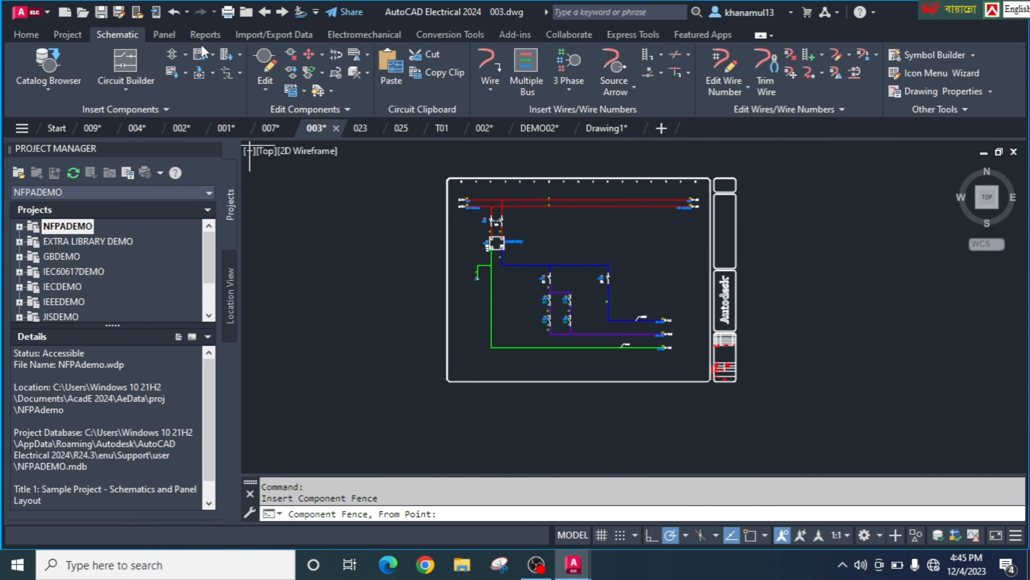
# Restart Multiple Insert (Icon Menu) and examine the timer, motor control fuse and breaker, pilot light and PLC I/O symbols.
pyautogui.click(184, 56)
pyautogui.click(178, 85)
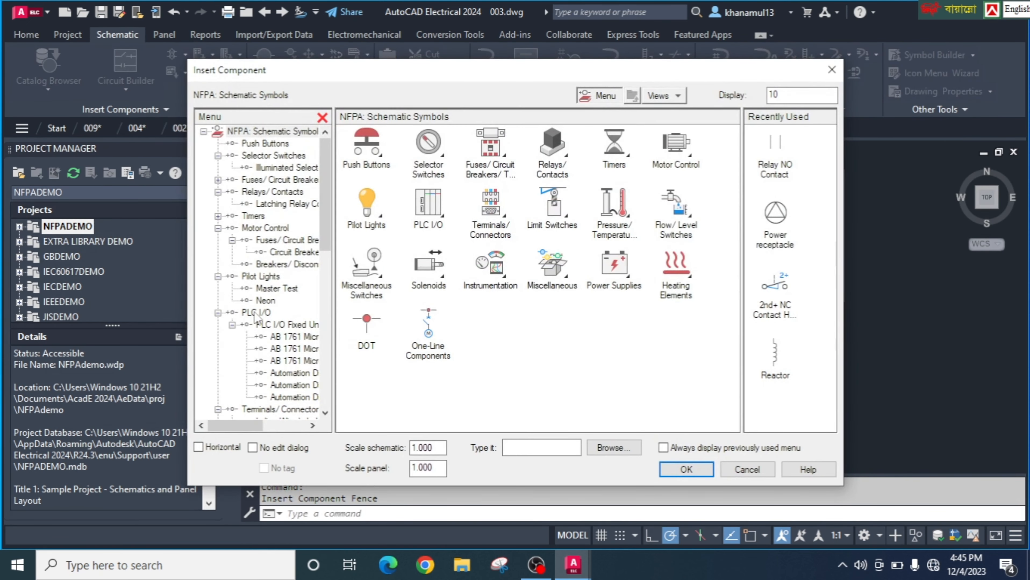
pyautogui.scroll(-1, 280, 290)
pyautogui.click(265, 192)
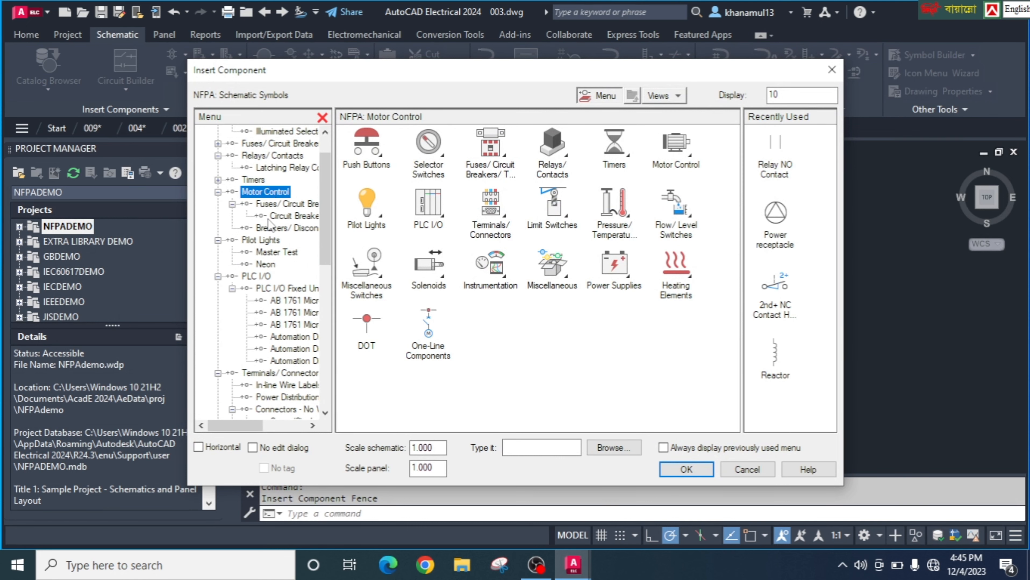
pyautogui.click(254, 179)
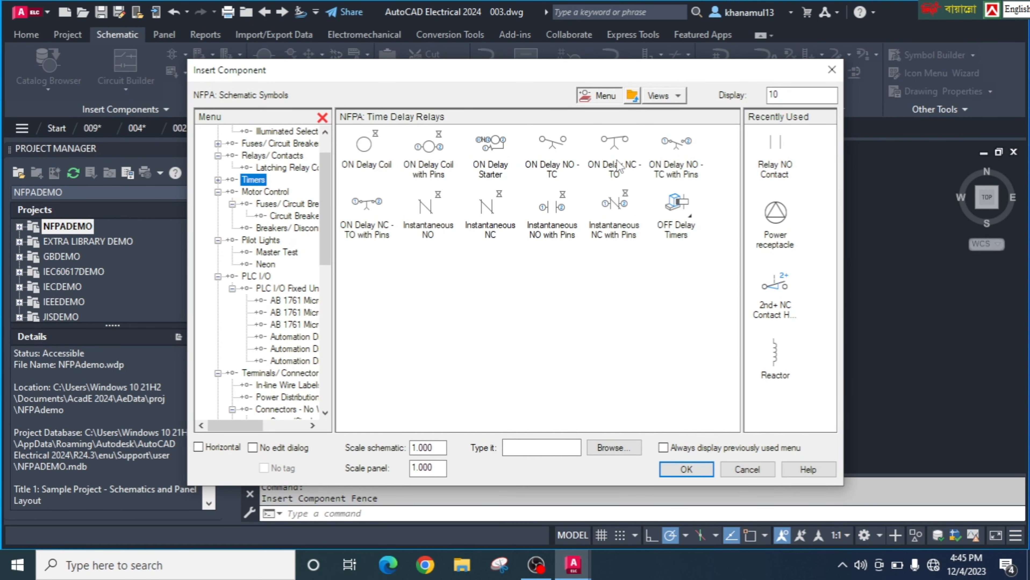
pyautogui.click(285, 203)
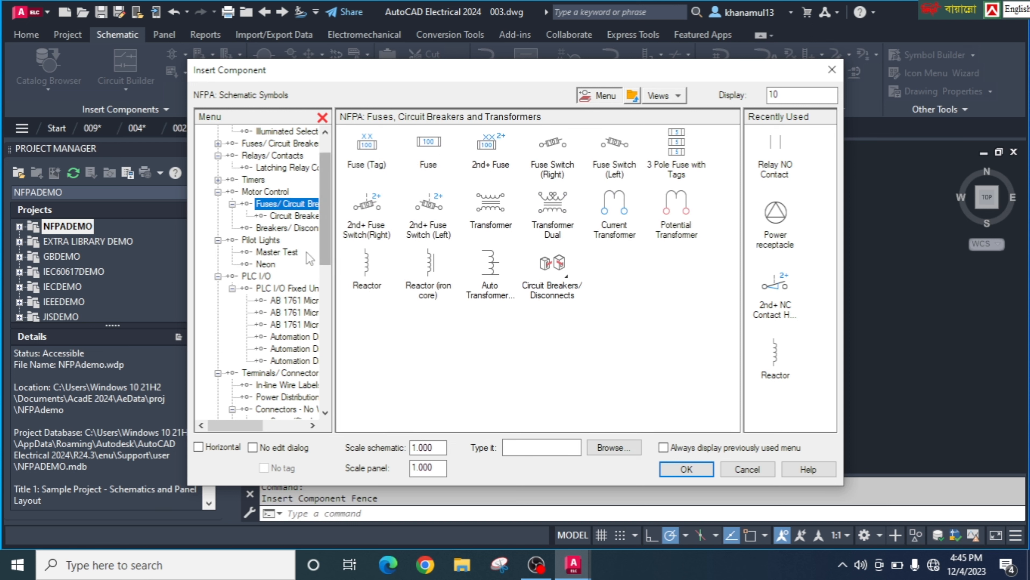
pyautogui.click(281, 229)
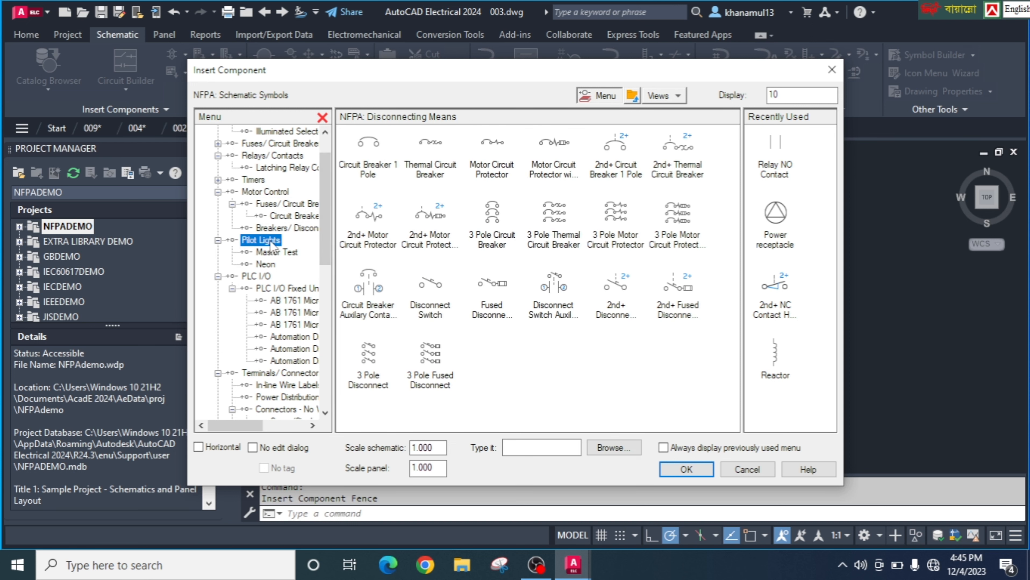
pyautogui.doubleClick(261, 240)
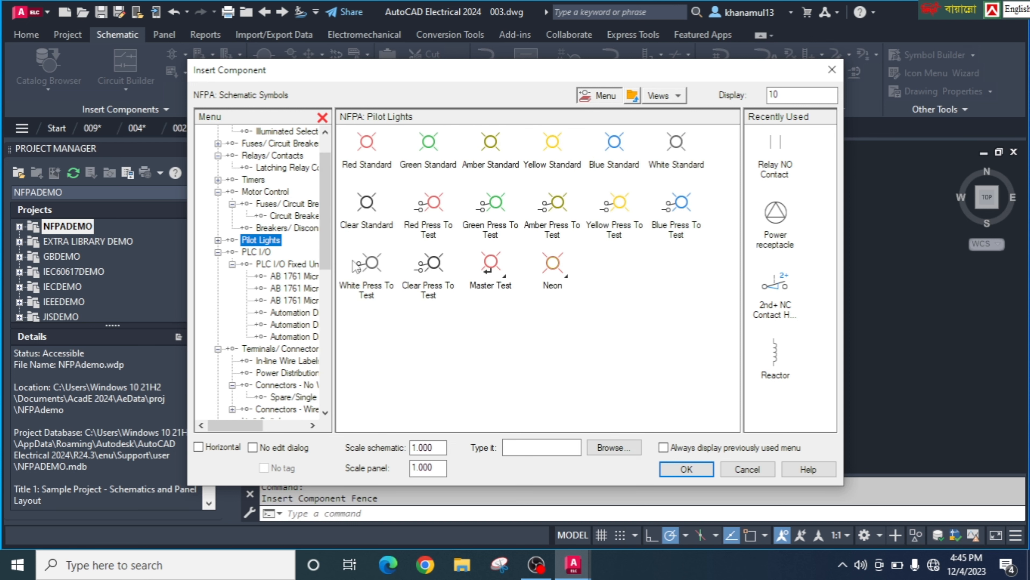
pyautogui.doubleClick(256, 252)
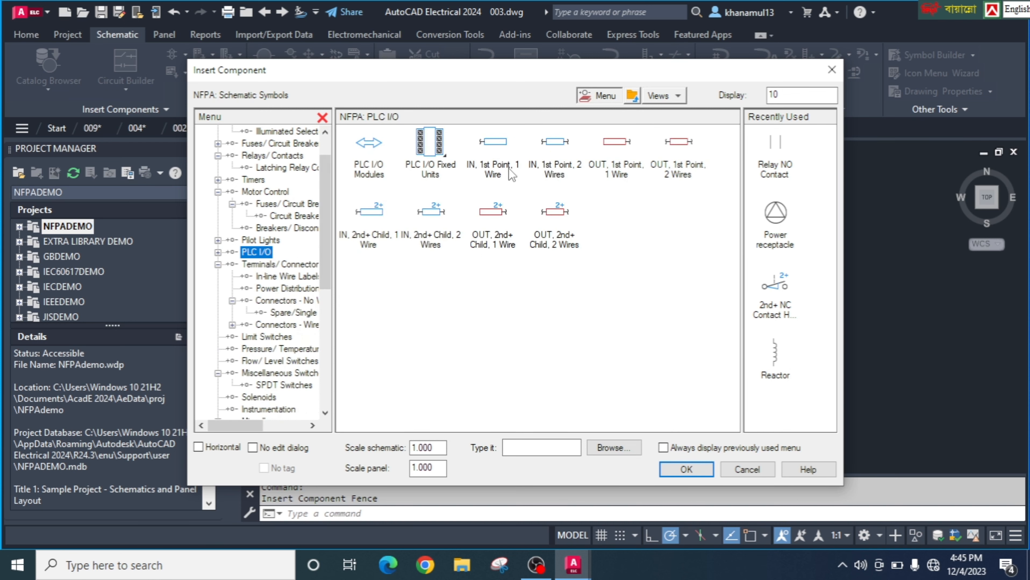
# Examine the in-line wire label, power distribution block, connector, limit, pressure/temperature and flow/level switch symbols.
pyautogui.click(284, 277)
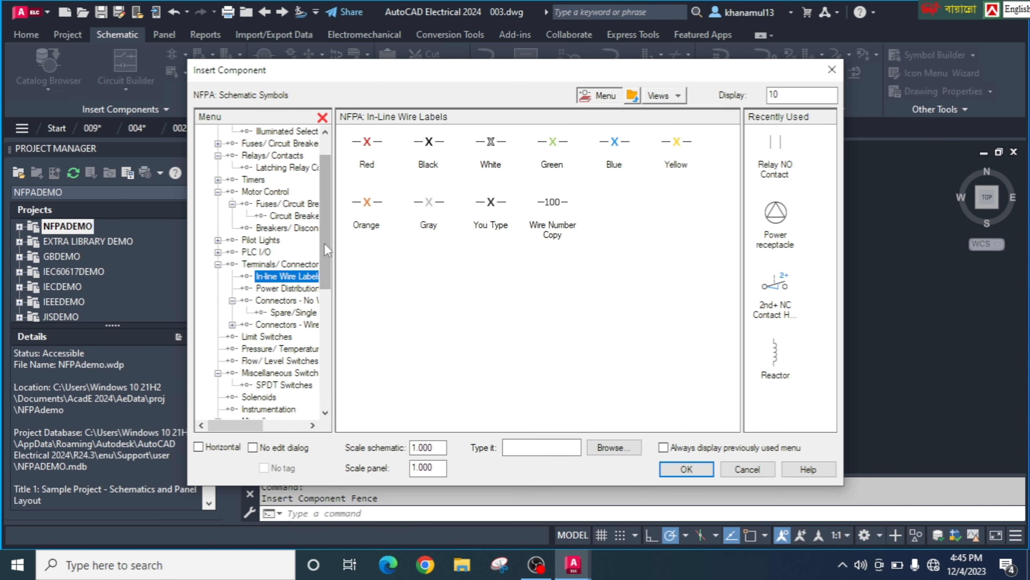
pyautogui.click(303, 288)
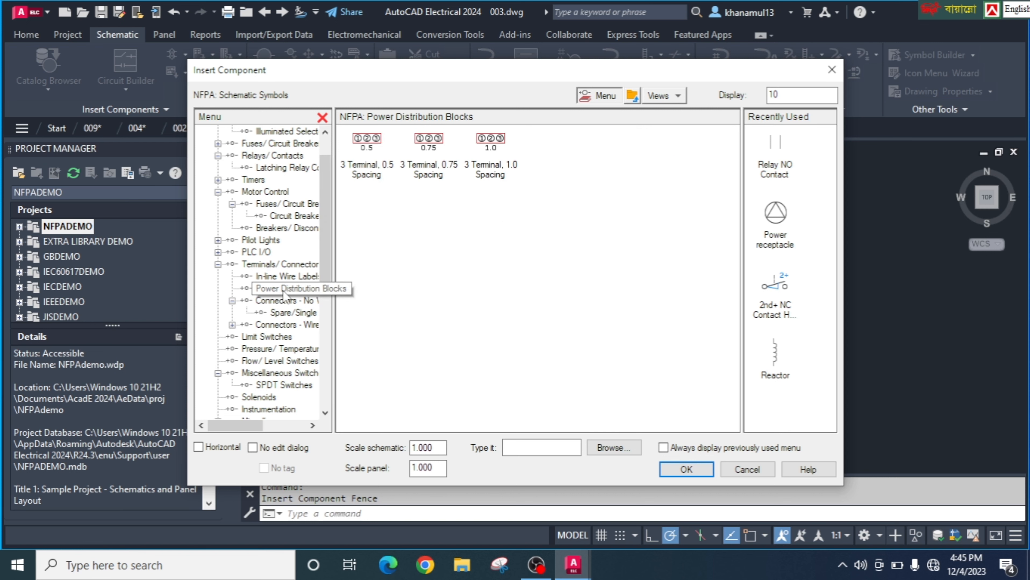
pyautogui.doubleClick(268, 301)
pyautogui.click(285, 313)
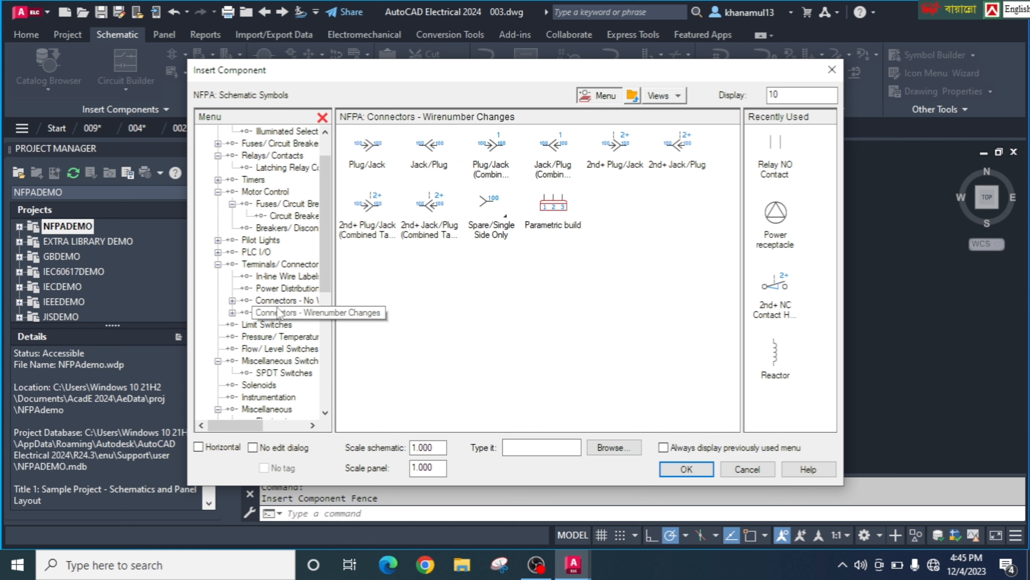
pyautogui.click(285, 325)
pyautogui.click(280, 337)
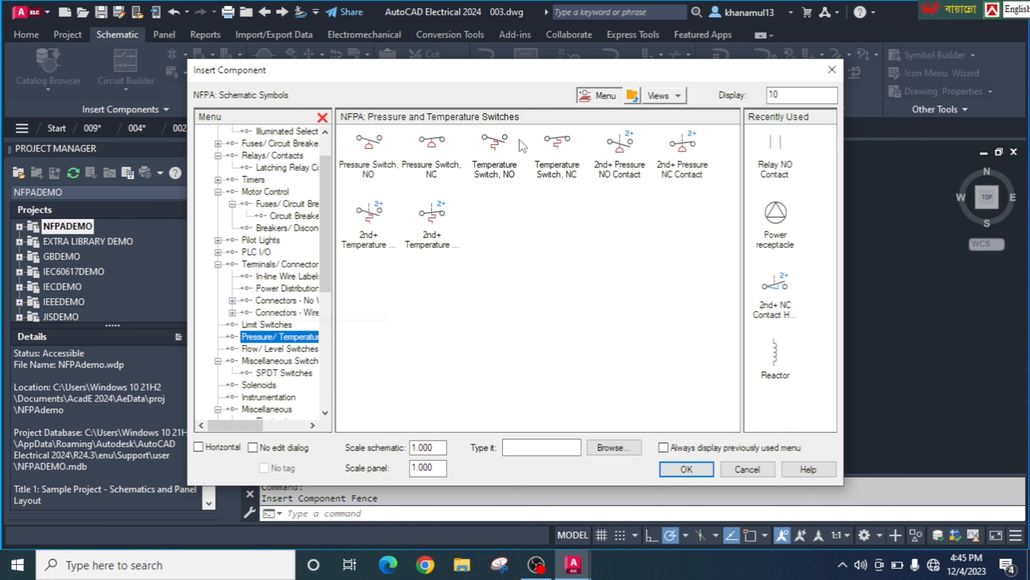
pyautogui.click(280, 348)
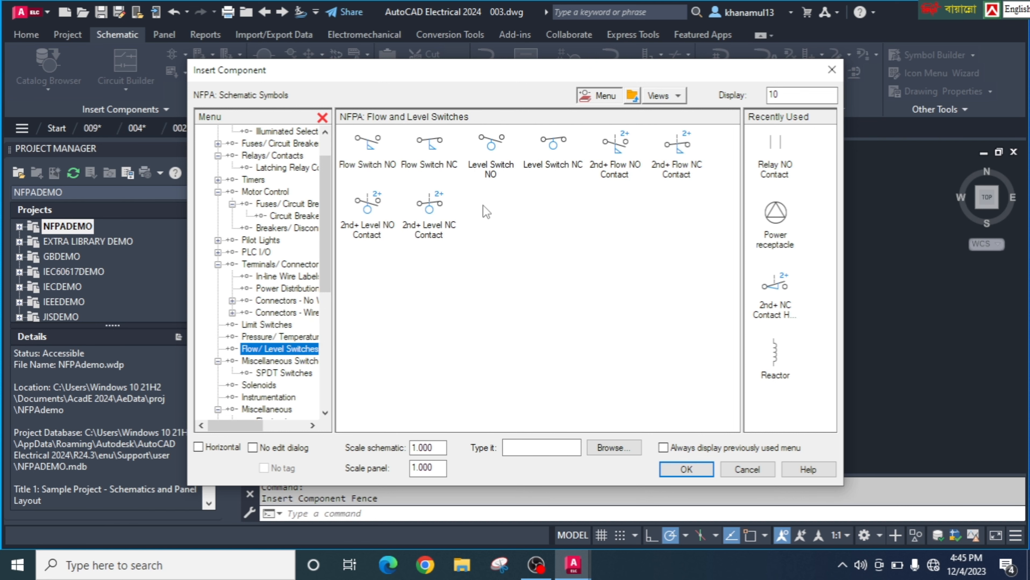
# Examine the SPDT switch, solenoid, electronics and shielded cable marker symbols.
pyautogui.scroll(-4, 268, 292)
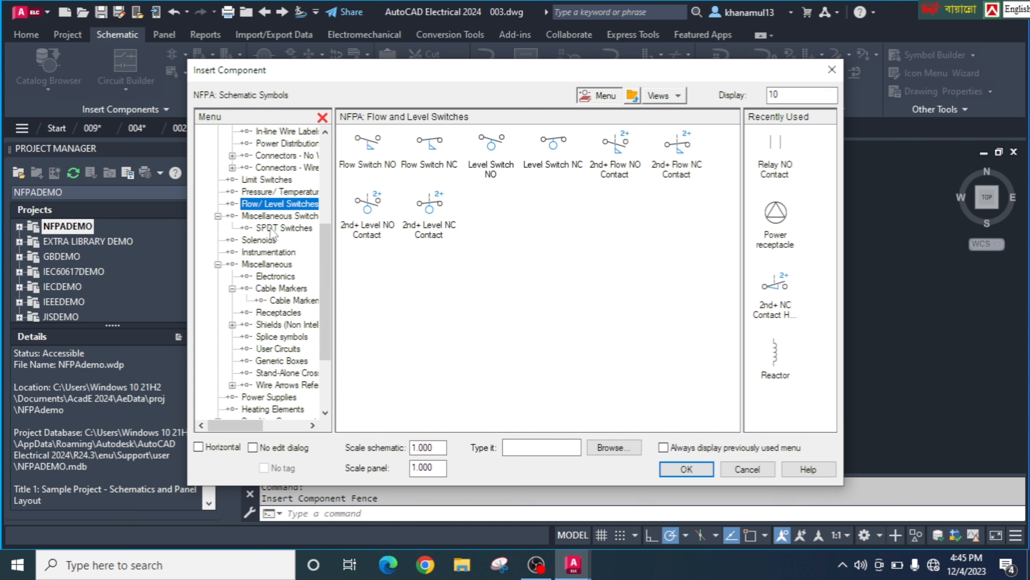
pyautogui.click(271, 228)
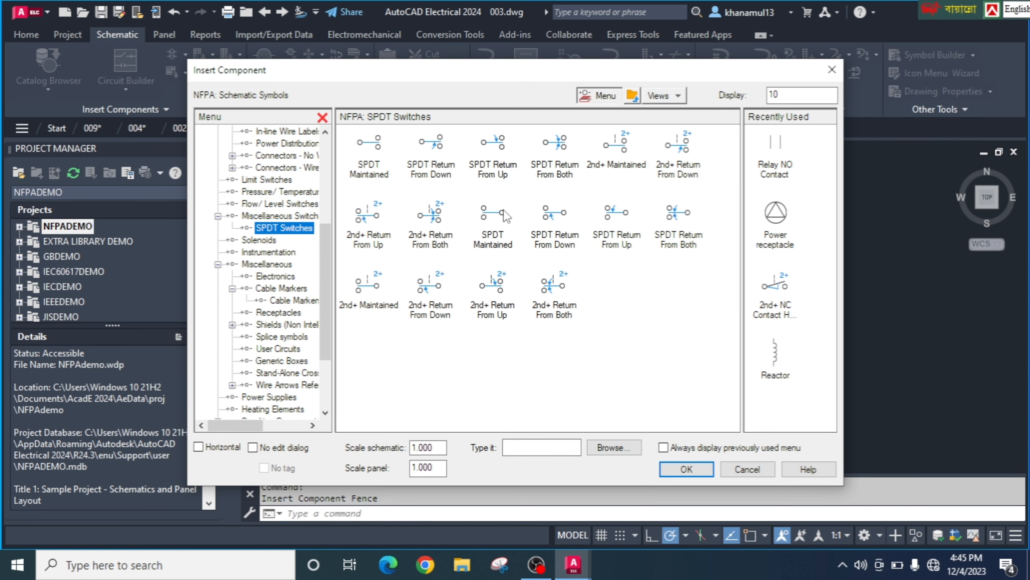
pyautogui.click(259, 240)
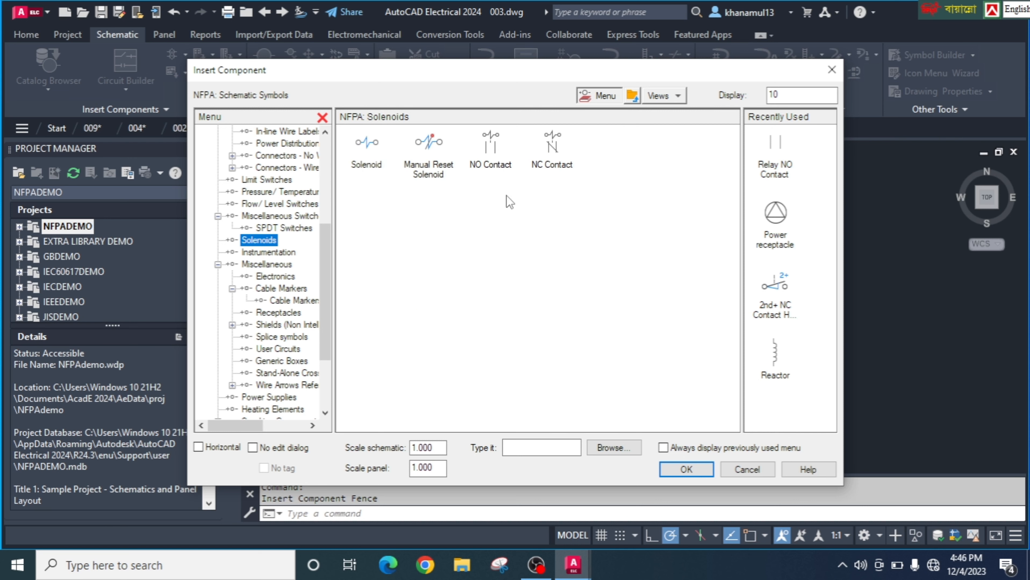
pyautogui.click(291, 277)
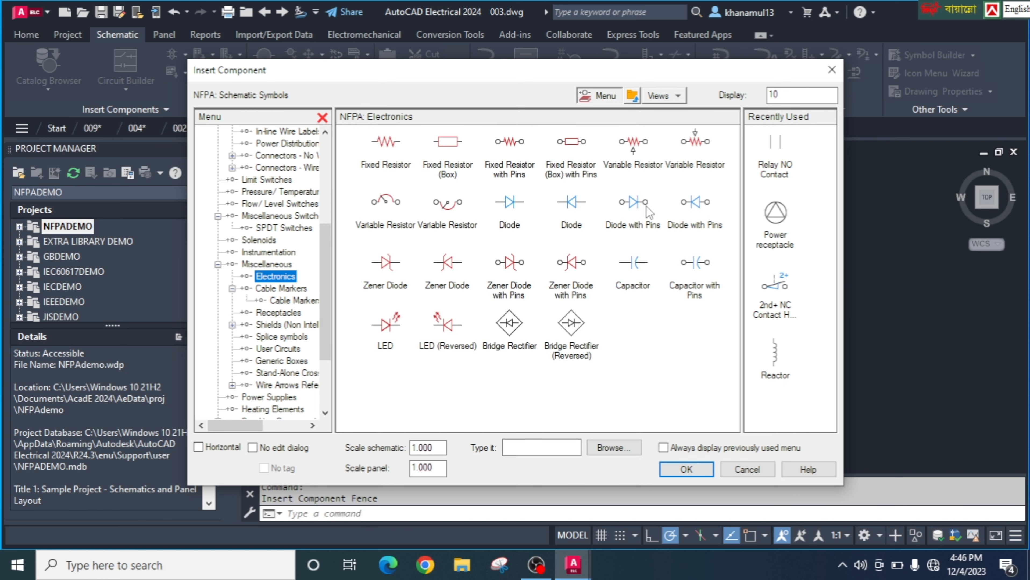
pyautogui.click(279, 301)
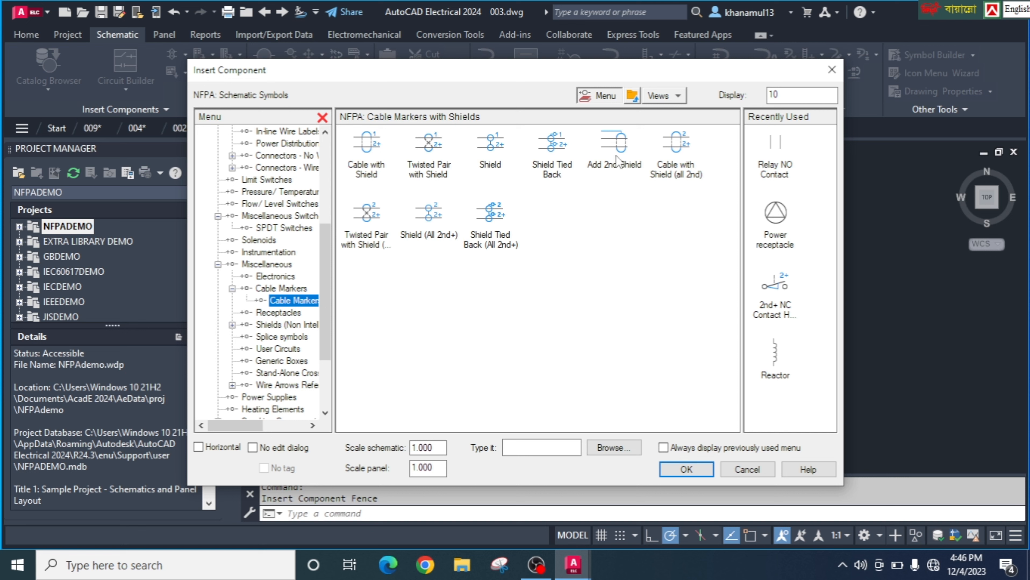
pyautogui.click(286, 324)
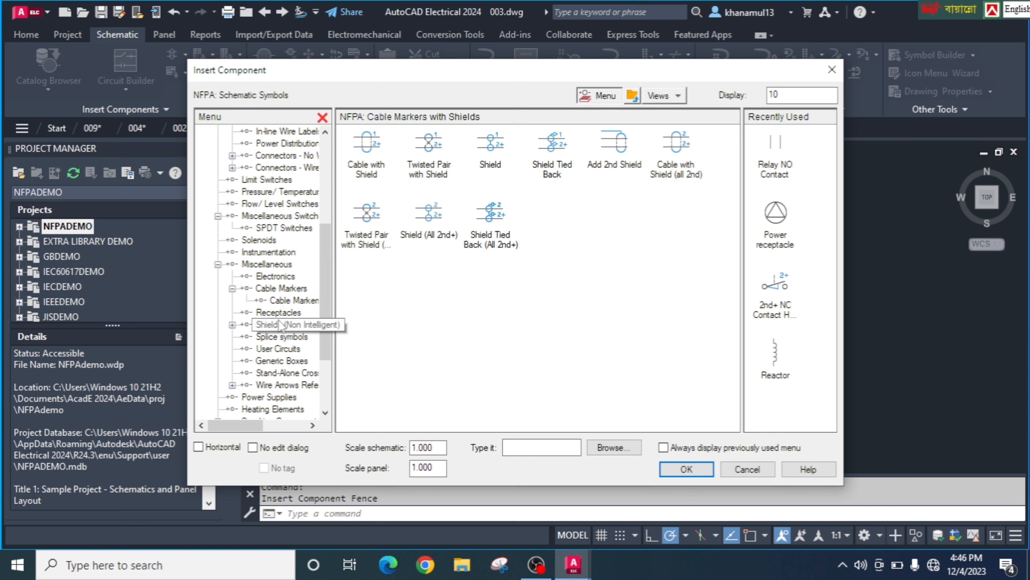
# Examine the heating element and one-line connector and motor control symbols, and close the symbol library without inserting anything.
pyautogui.scroll(-3, 260, 317)
pyautogui.click(259, 316)
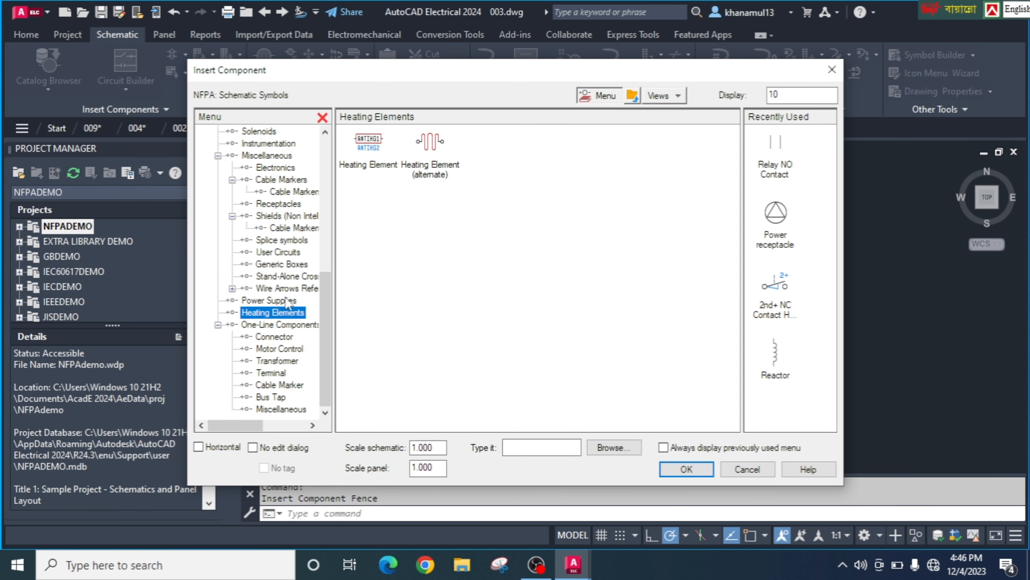
pyautogui.click(276, 325)
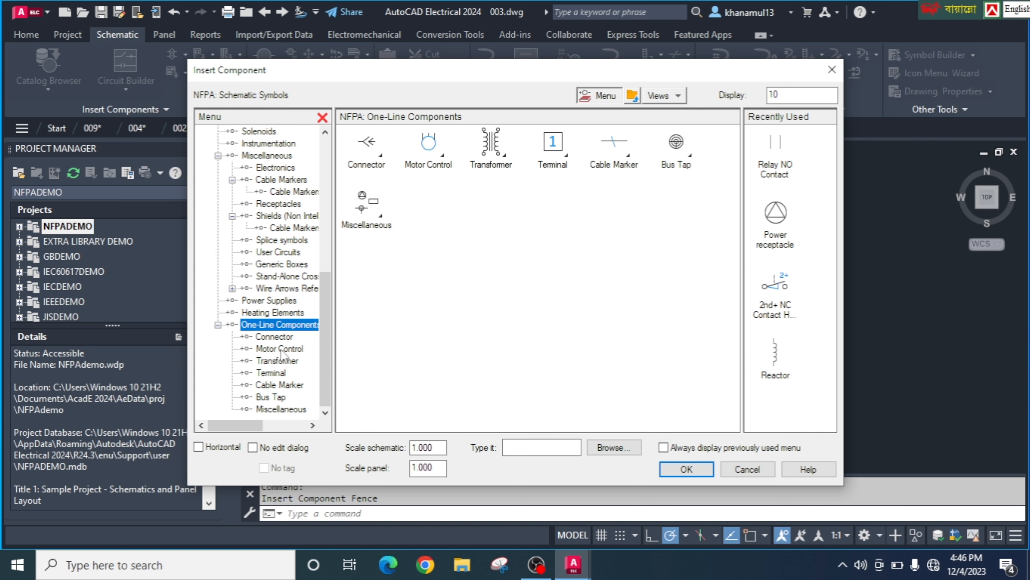
pyautogui.click(275, 338)
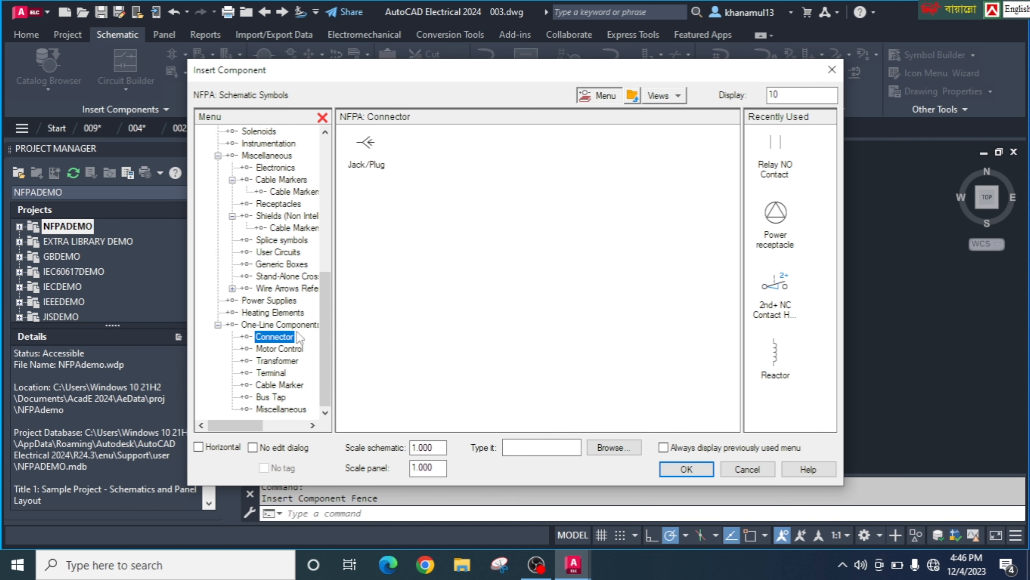
pyautogui.click(279, 349)
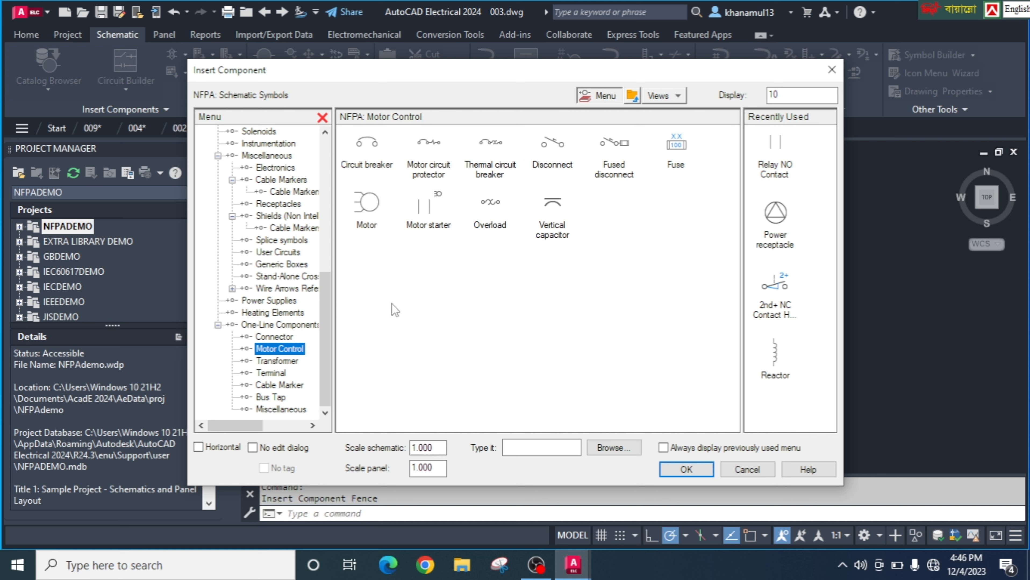
pyautogui.moveTo(325, 309); pyautogui.dragTo(342, 171)
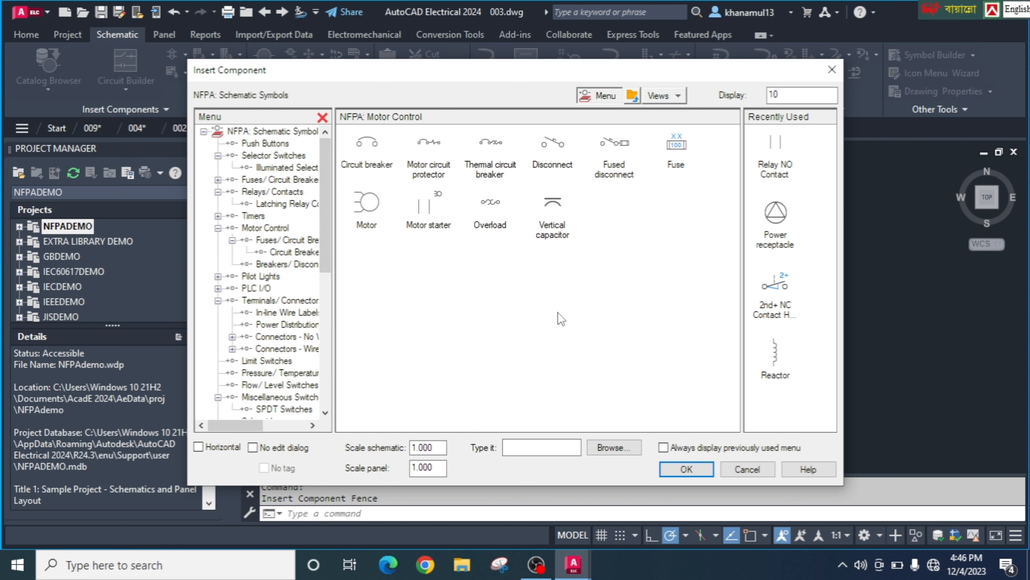
pyautogui.click(832, 70)
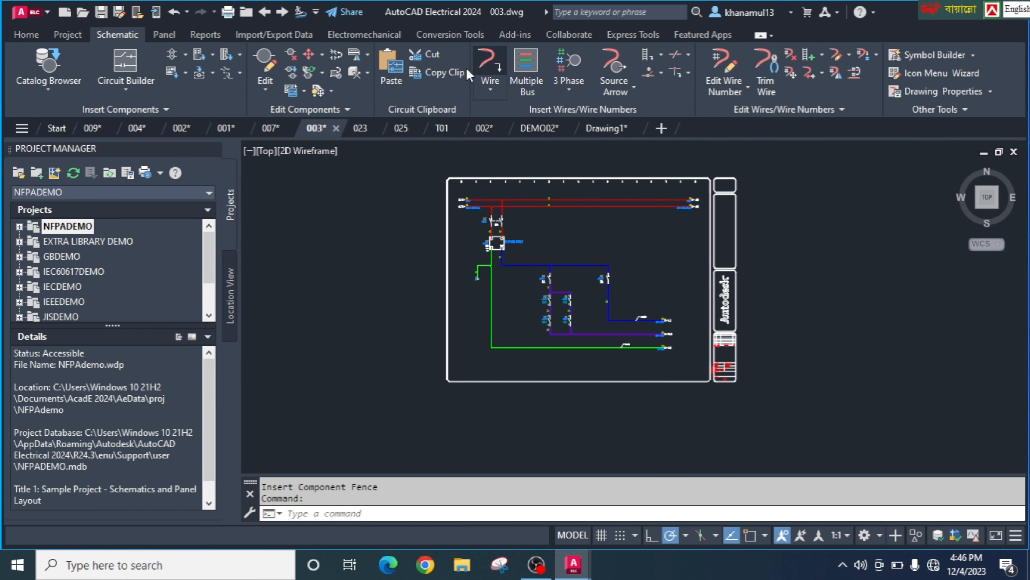
# Examine the Wire variants, the Multiple Wire Bus options and the tools for inserting panel component footprints.
pyautogui.click(493, 83)
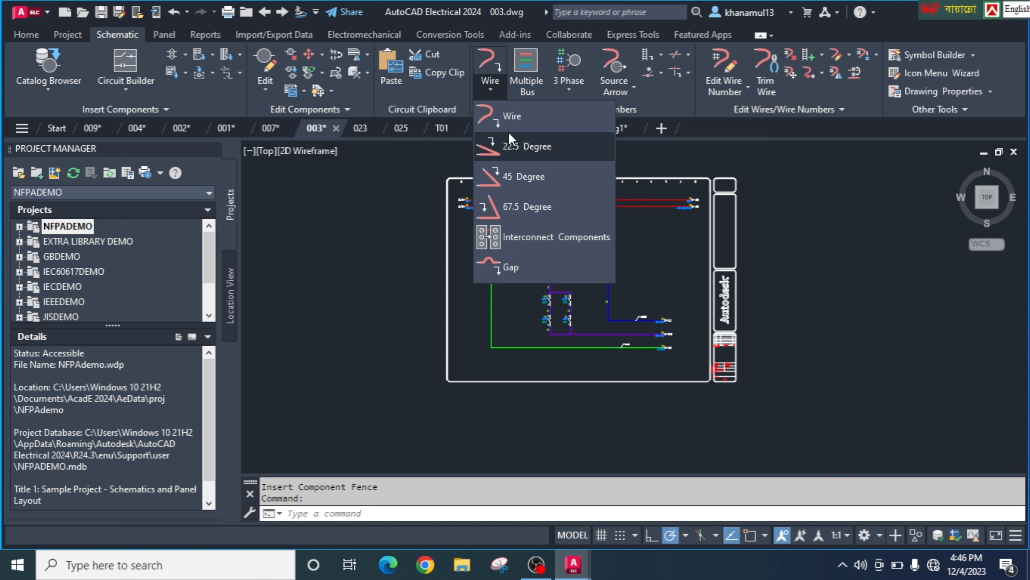
pyautogui.click(524, 83)
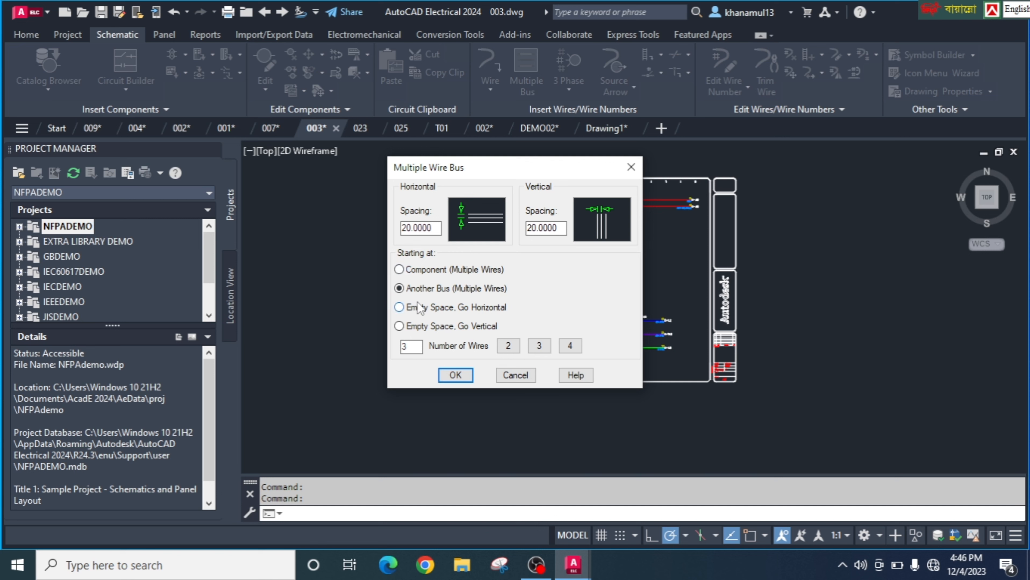
pyautogui.click(629, 168)
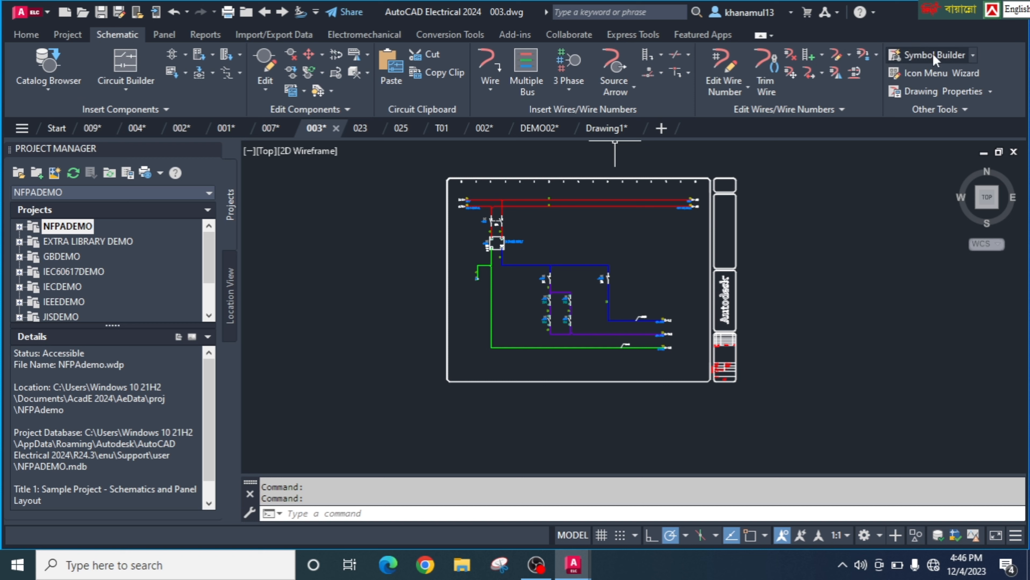
pyautogui.click(167, 36)
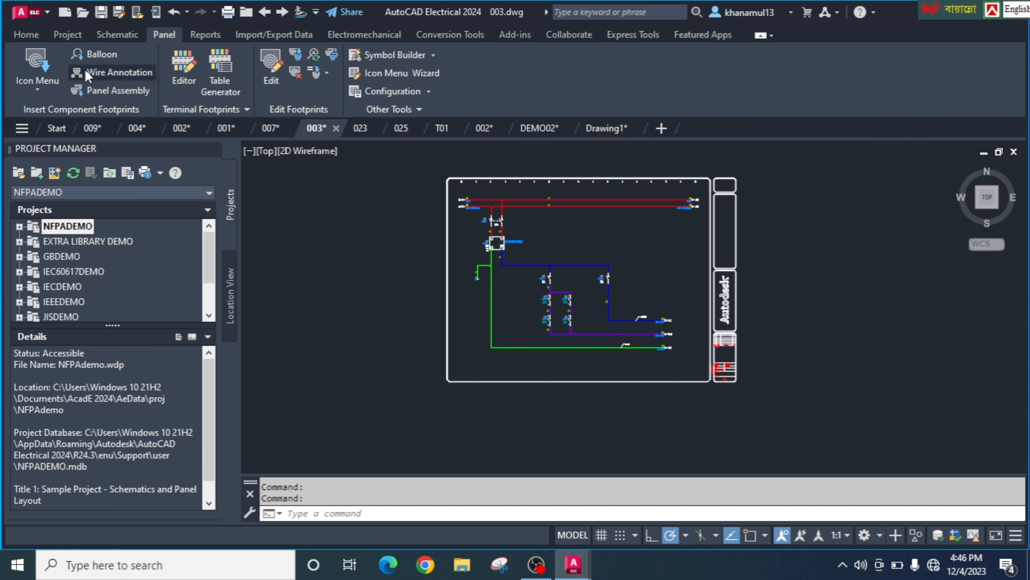
pyautogui.click(38, 90)
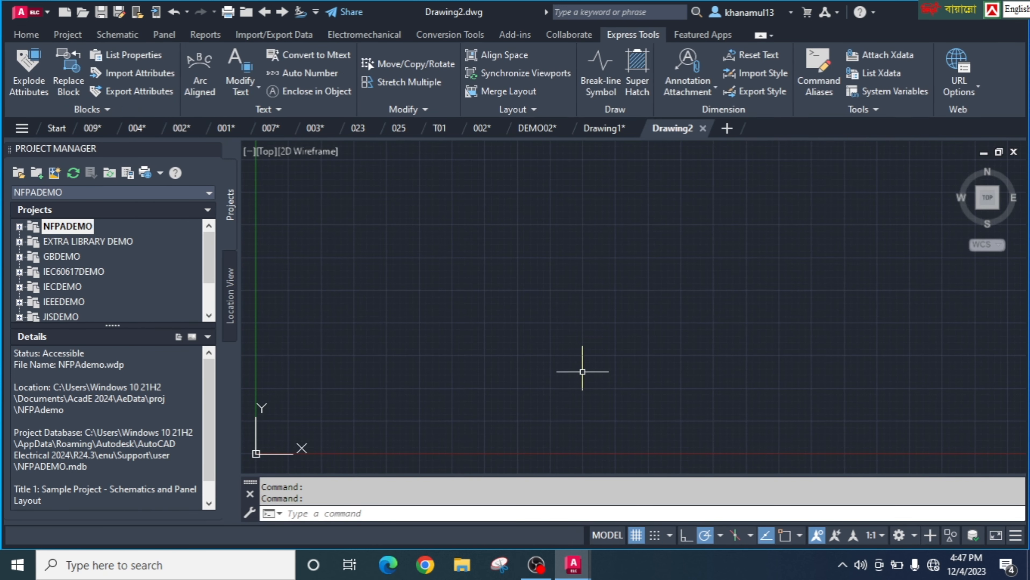
# Examine the available sample projects and the file details of the NFPADEMO and JISDEMO projects.
pyautogui.scroll(-1, 102, 276)
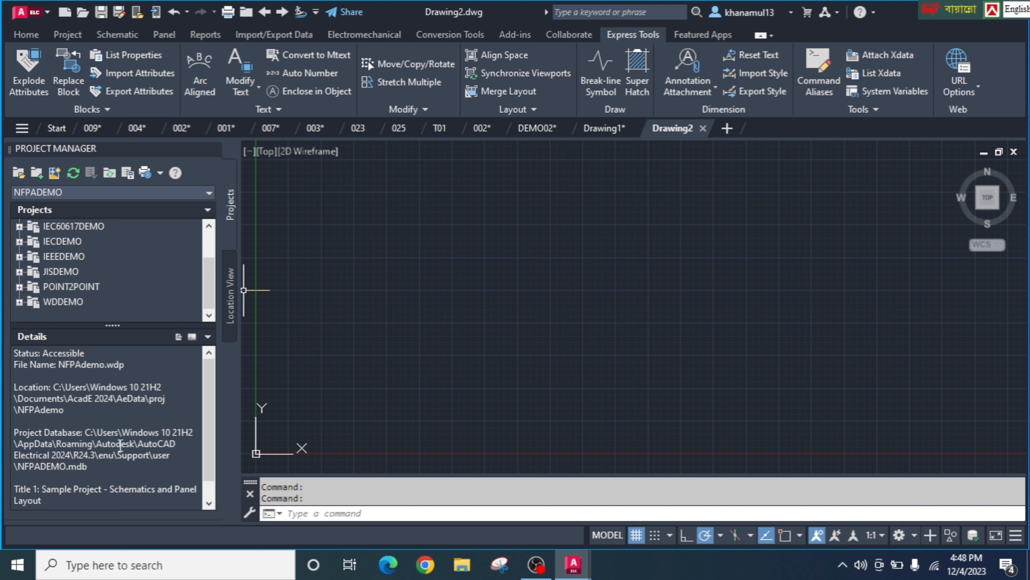
pyautogui.scroll(-1, 120, 445)
pyautogui.scroll(2, 82, 414)
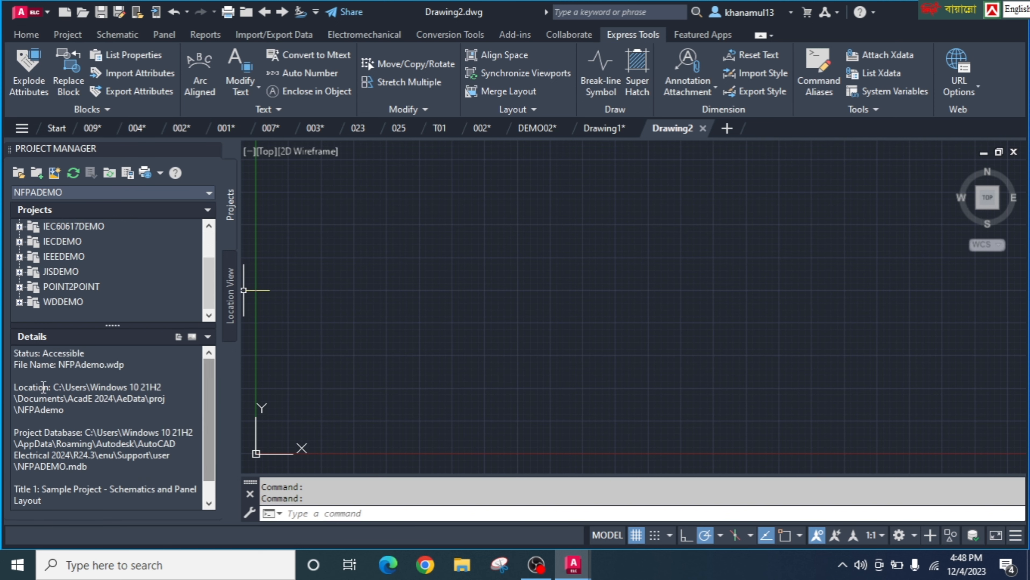
pyautogui.moveTo(29, 387); pyautogui.dragTo(151, 433)
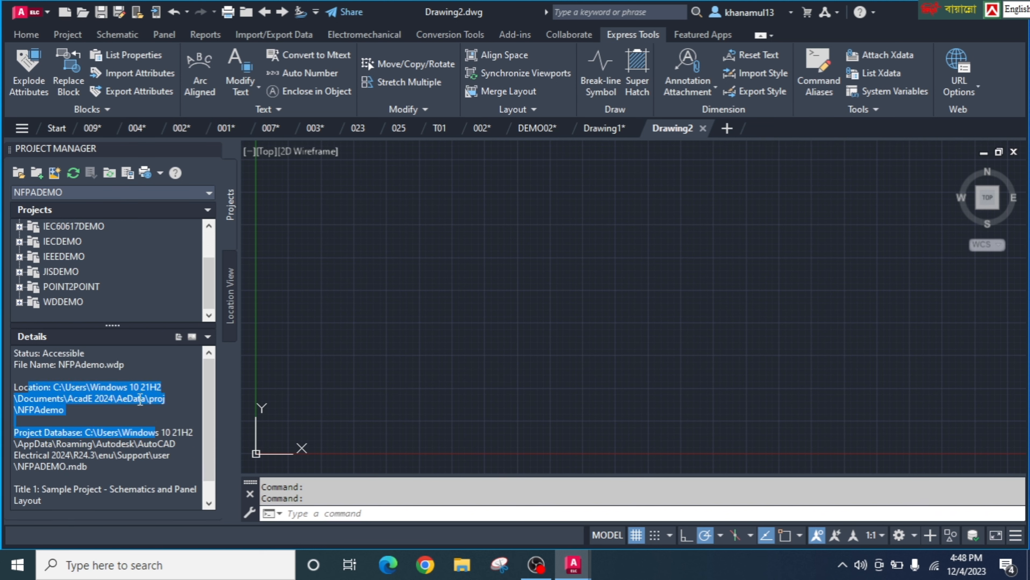
pyautogui.click(68, 273)
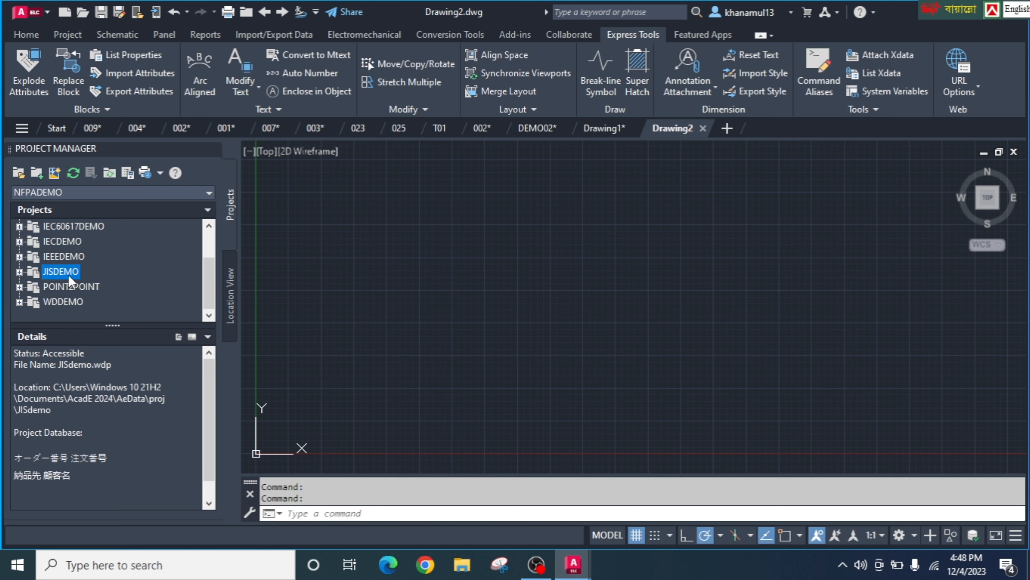
pyautogui.doubleClick(61, 271)
# Open the hydraulic diagram Demo02.dwg from the EXTRA LIBRARY DEMO project.
pyautogui.scroll(1, 75, 267)
pyautogui.doubleClick(59, 244)
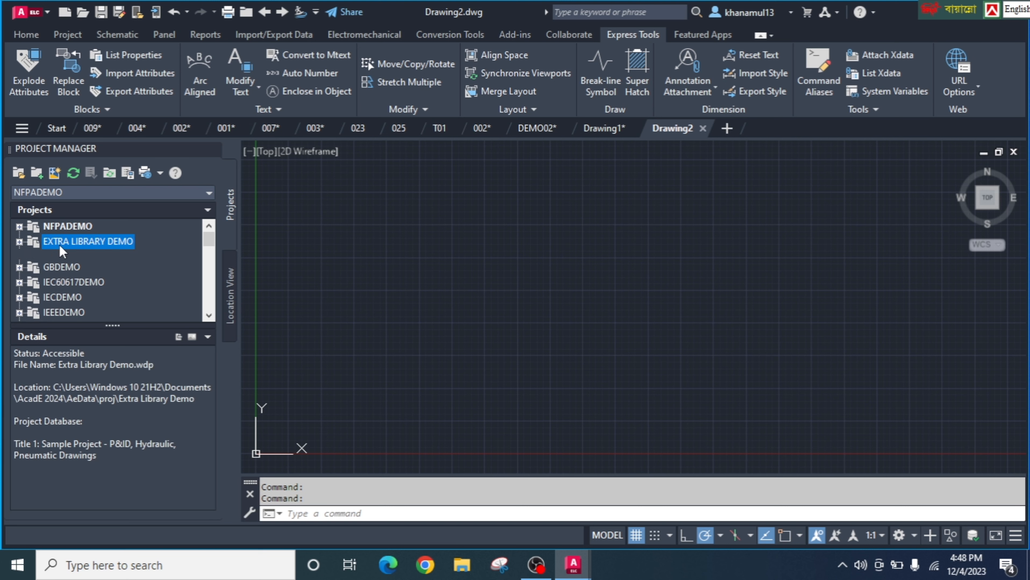
pyautogui.doubleClick(68, 273)
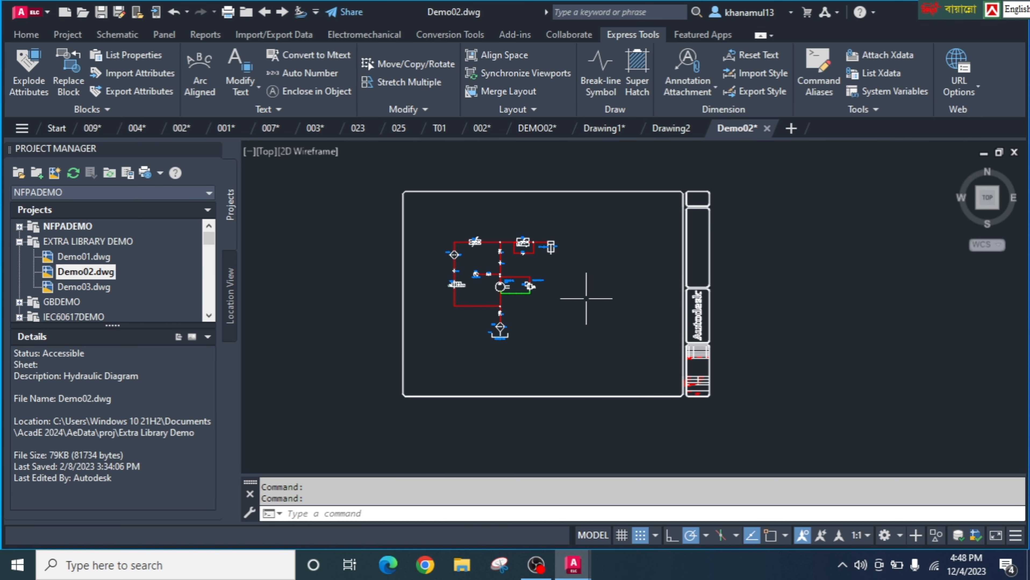
# Open 002.dwg from the SCHEMATIC folder of the IEC60617DEMO project.
pyautogui.scroll(-1, 78, 278)
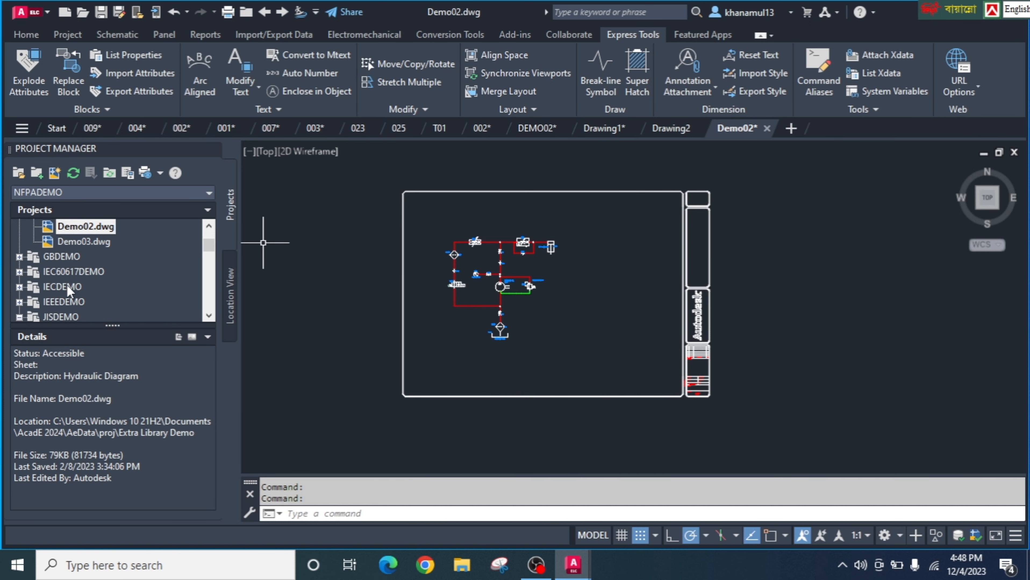
pyautogui.doubleClick(75, 271)
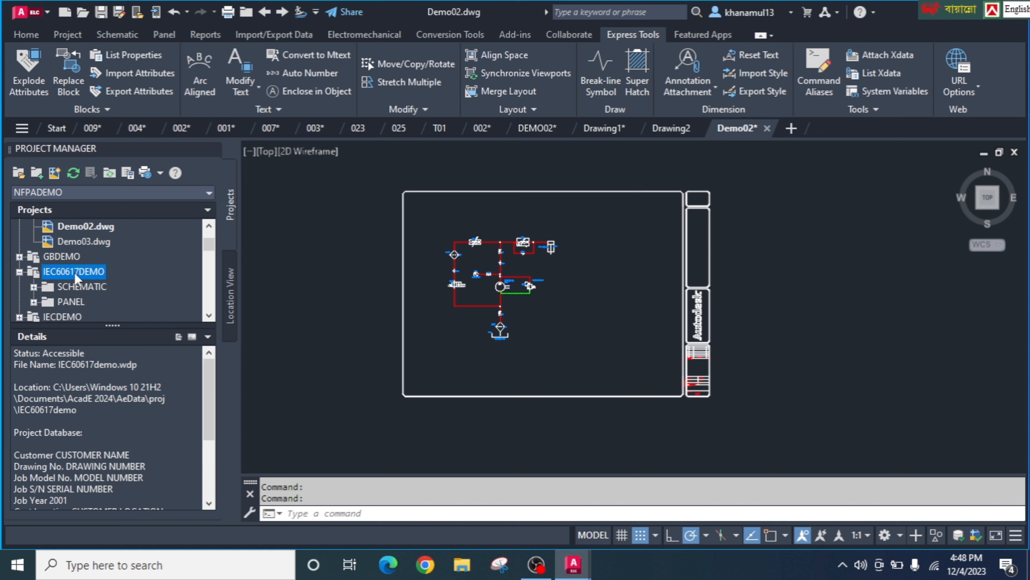
pyautogui.click(78, 288)
pyautogui.doubleClick(89, 256)
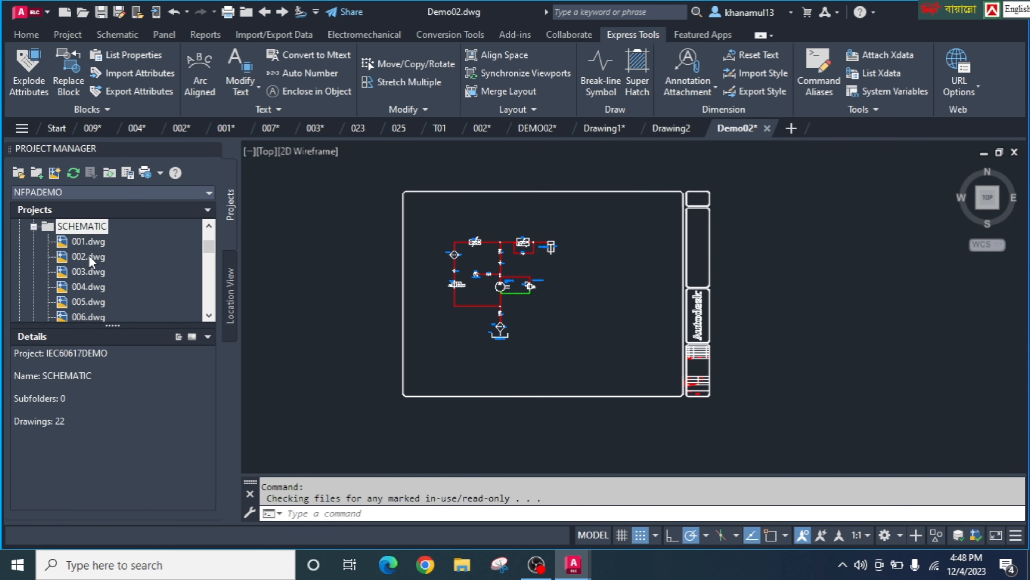
# Inspect the transformer circuit in 002.dwg and open 004.dwg from the same SCHEMATIC folder.
pyautogui.scroll(2, 605, 273)
pyautogui.scroll(-3, 581, 230)
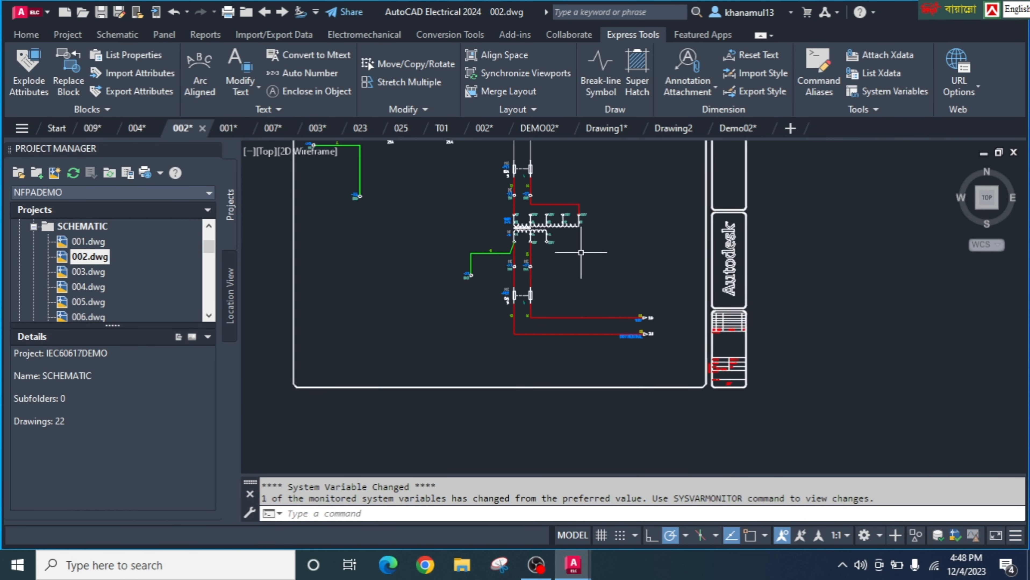
pyautogui.scroll(1, 509, 145)
pyautogui.scroll(1, 508, 145)
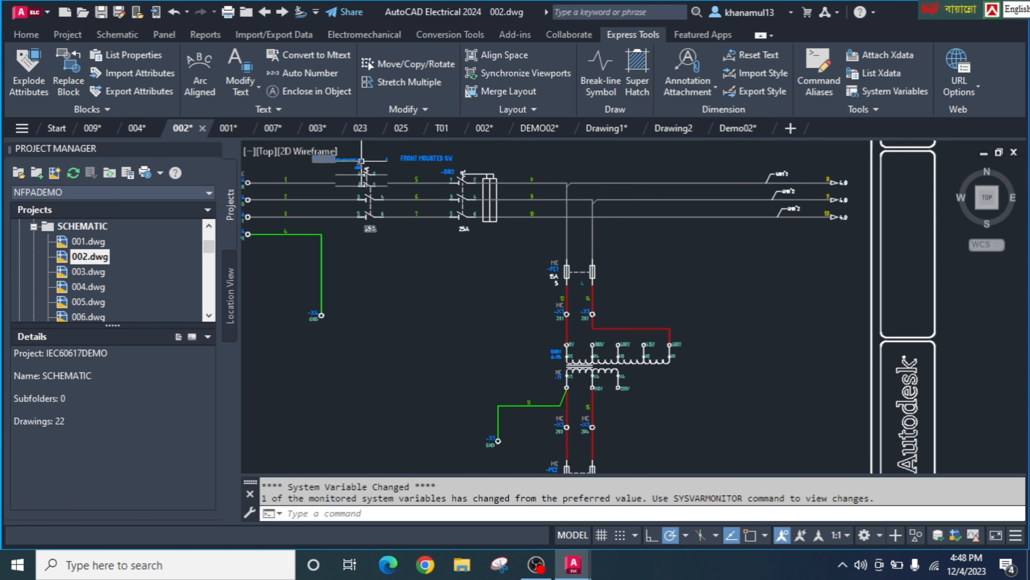
pyautogui.scroll(-1, 630, 275)
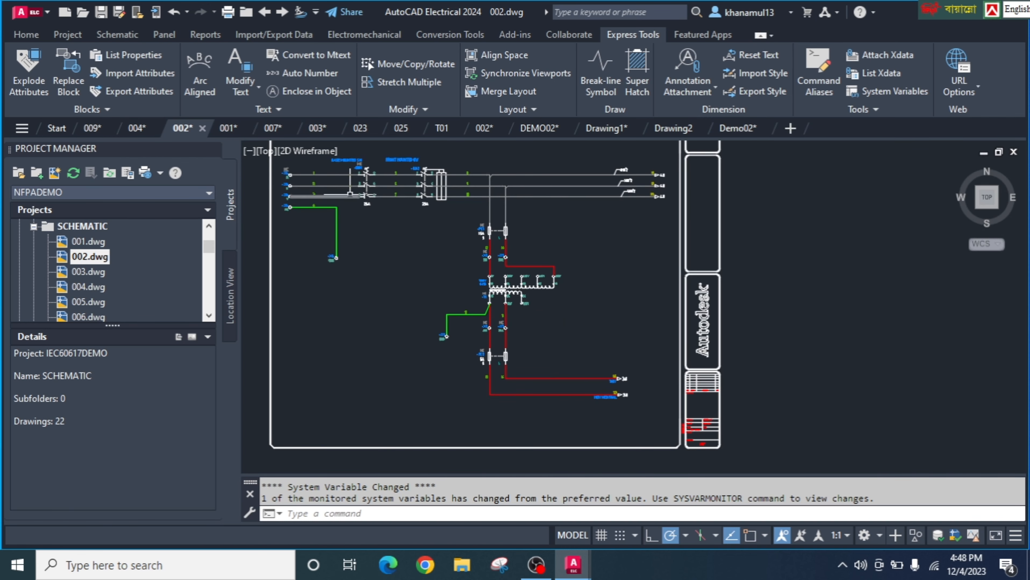
pyautogui.doubleClick(88, 287)
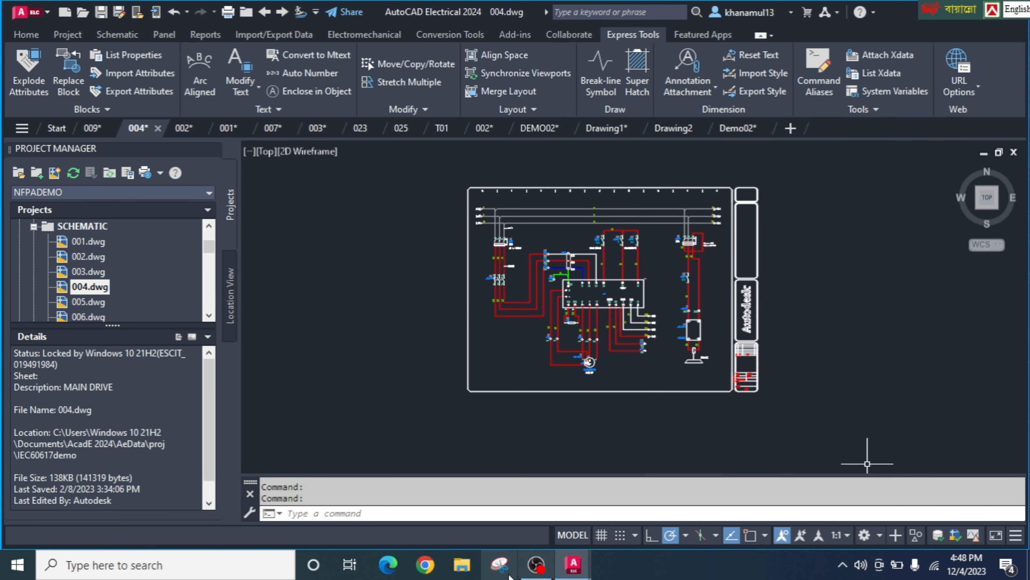
pyautogui.click(536, 566)
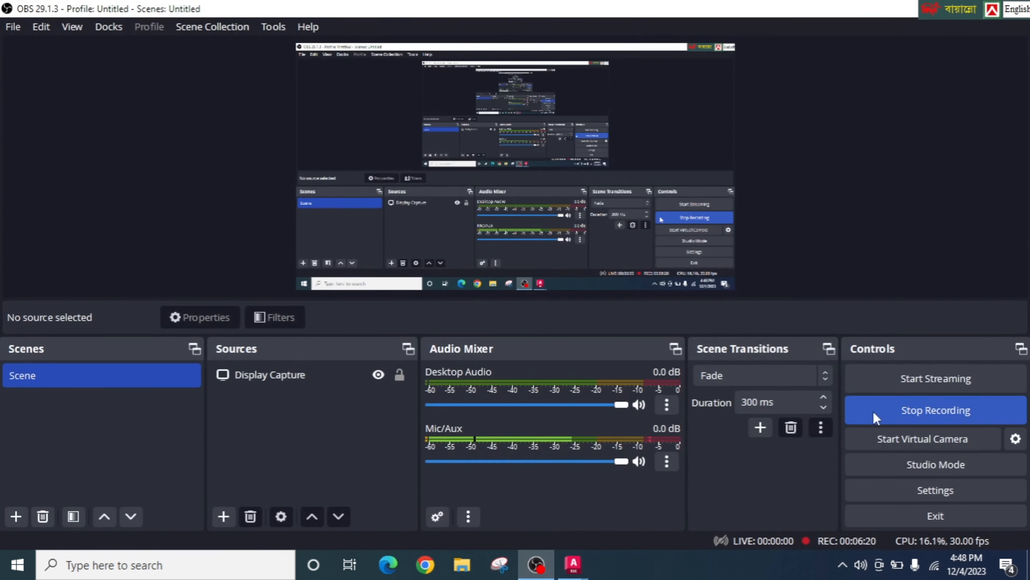